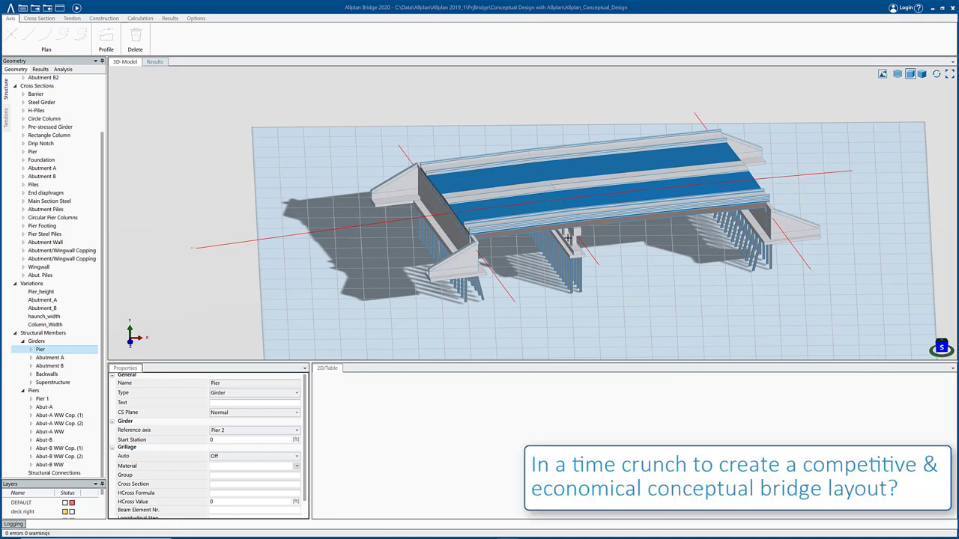
Step: Orbit and zoom out the 3D view until the archived bridge and the new alignment's red axes both show
mouse_move(543, 282)
middle_mouse_down()
mouse_move(563, 256)
mouse_move(524, 242)
mouse_move(496, 243)
mouse_move(484, 255)
mouse_move(480, 246)
mouse_move(532, 265)
mouse_move(524, 286)
middle_mouse_up()
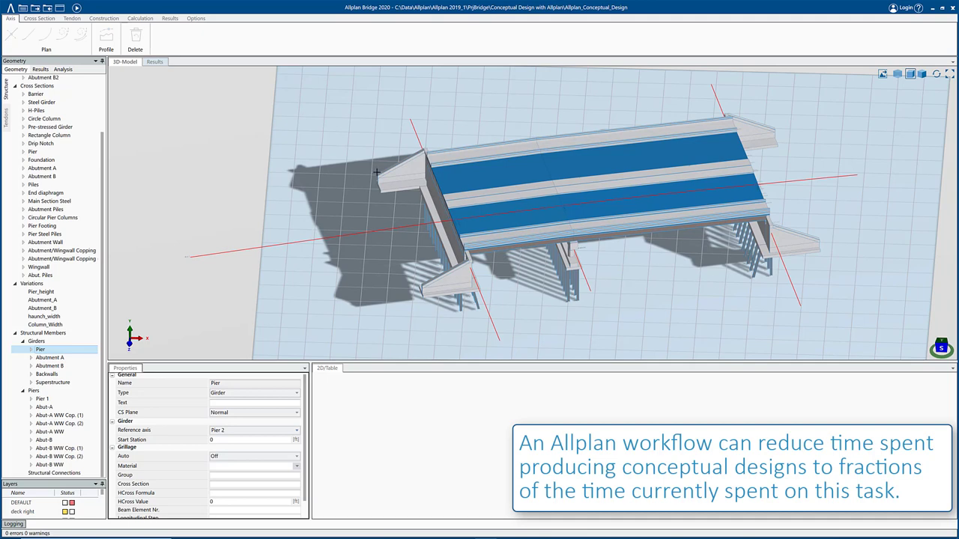
scroll(353, 186, "down", 2)
scroll(389, 177, "down", 1)
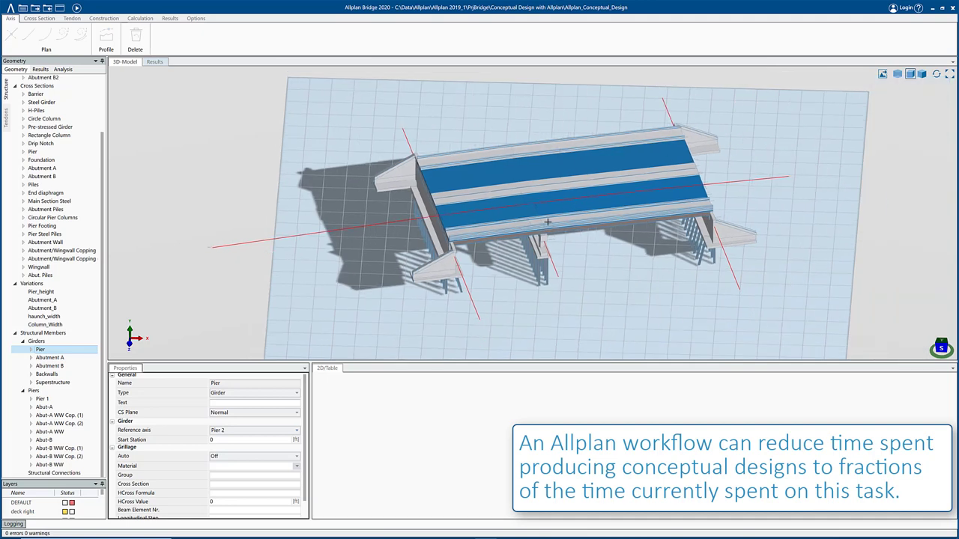
scroll(420, 169, "down", 1)
scroll(431, 166, "down", 2)
scroll(433, 166, "down", 2)
scroll(438, 163, "down", 2)
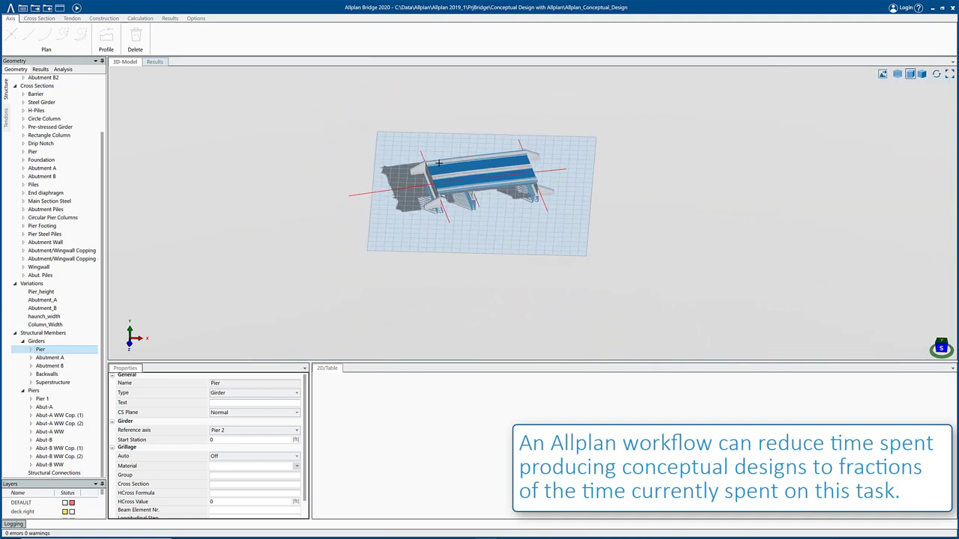
scroll(439, 162, "down", 2)
scroll(441, 160, "down", 1)
scroll(440, 160, "down", 1)
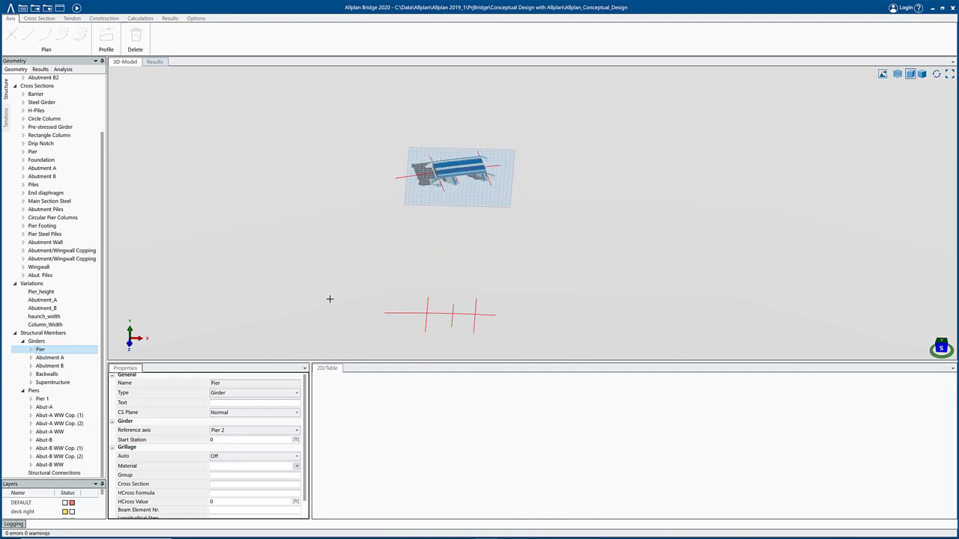
scroll(57, 99, "up", 3)
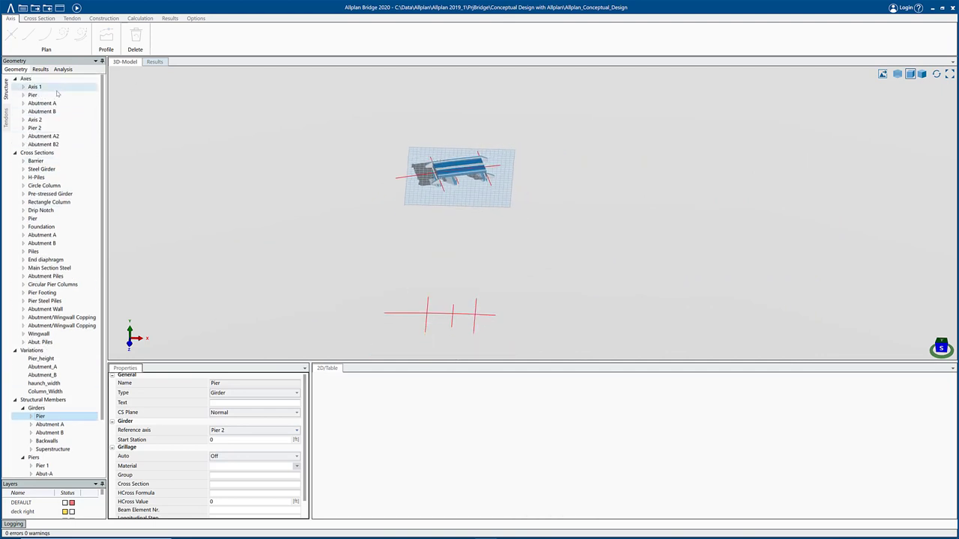
Step: Set Axis 2's start point North coordinate to 200 ft so the bridge moves beside the new alignment
left_click(35, 120)
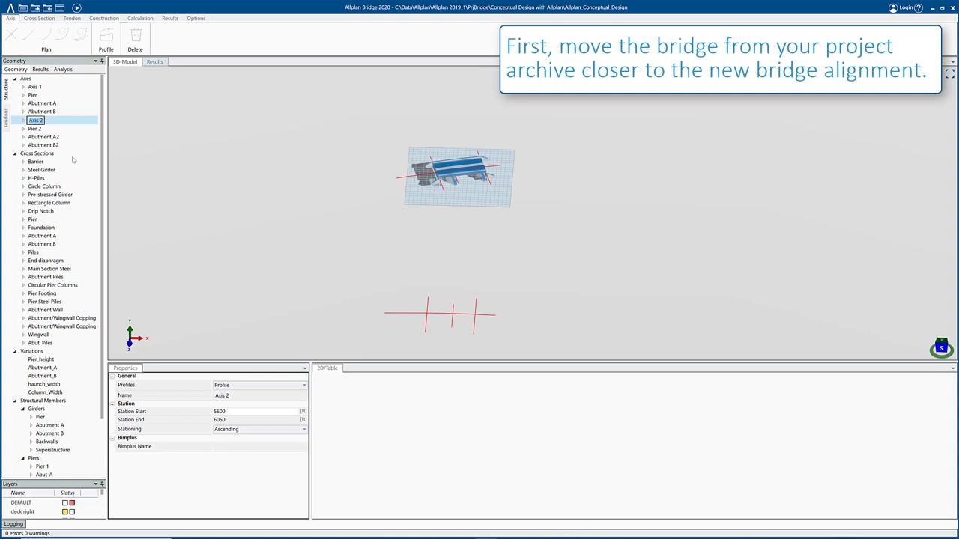
key("Up")
key("Down")
key("Right")
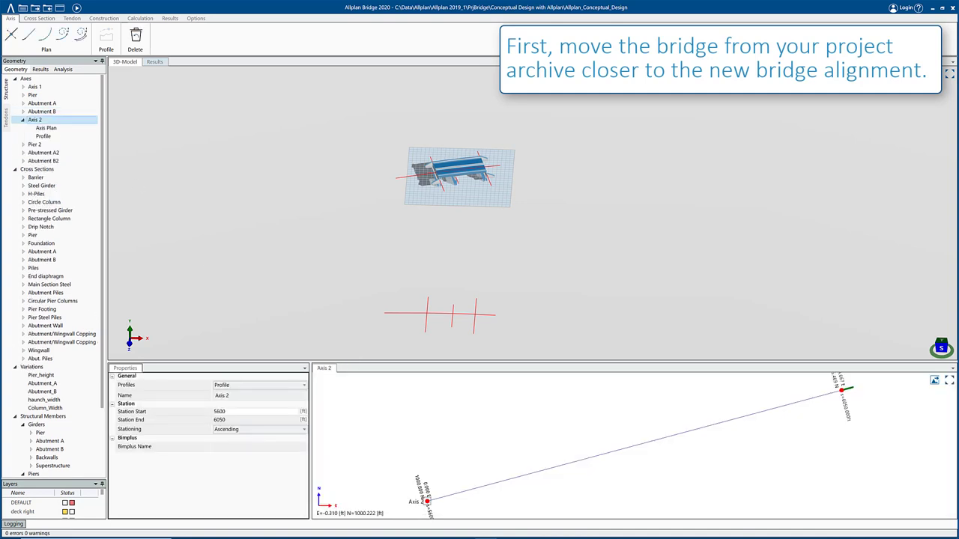
left_click(427, 501)
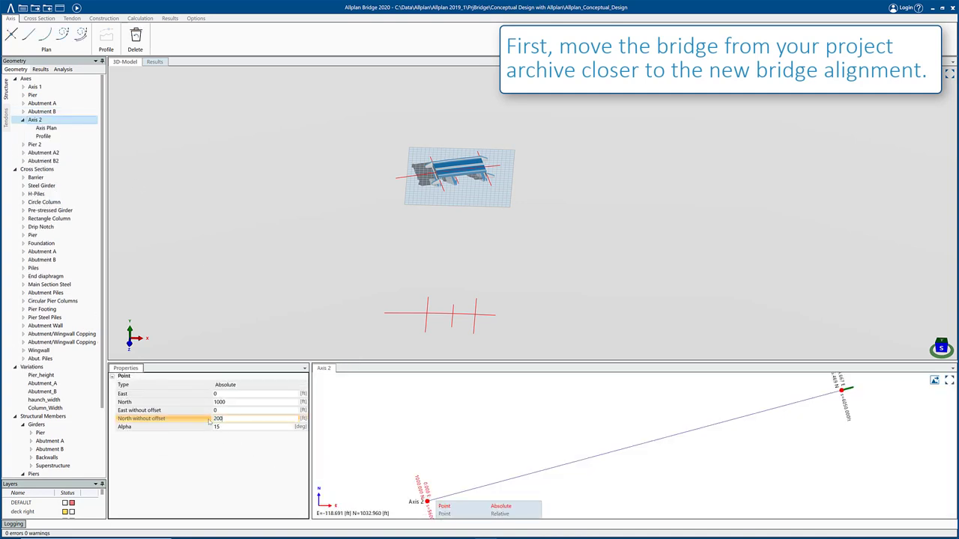
key("Return")
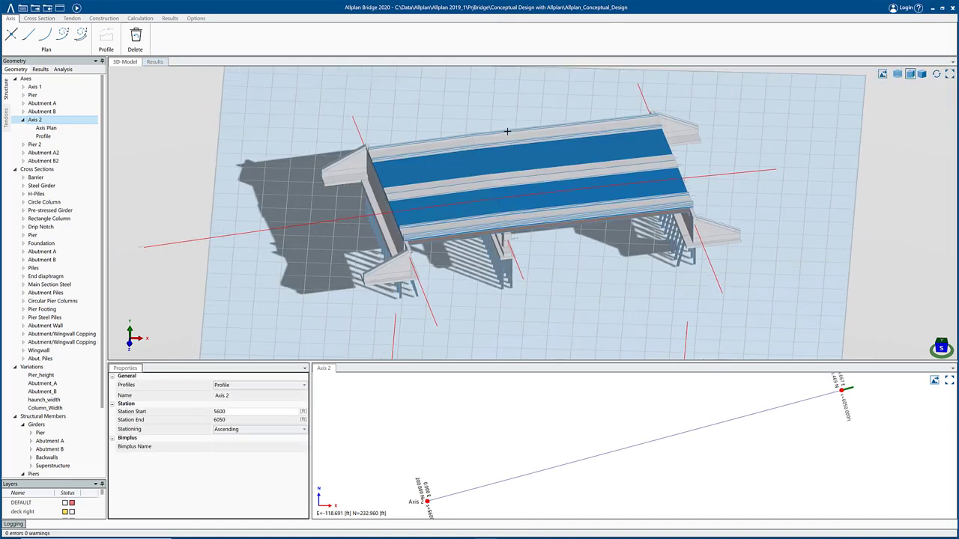
scroll(508, 135, "down", 5)
scroll(546, 159, "down", 1)
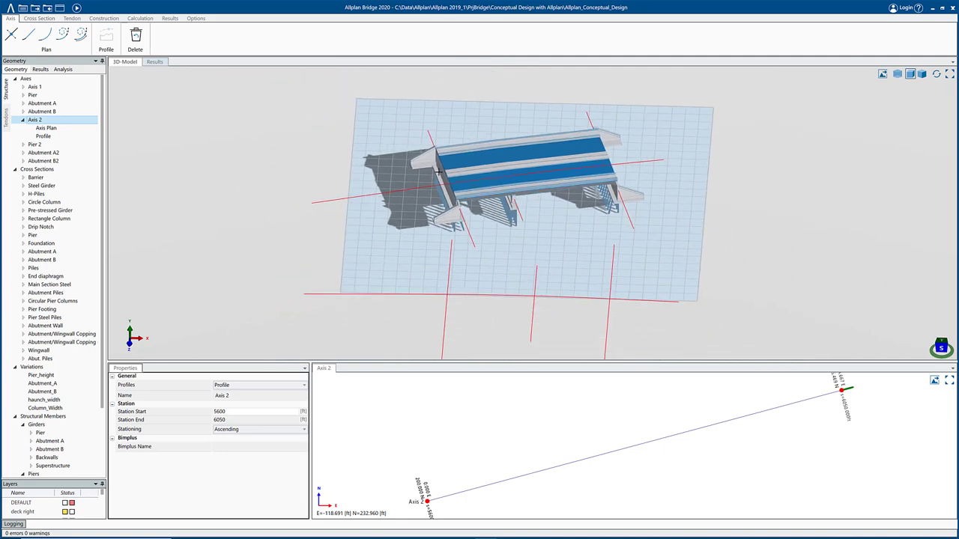
scroll(509, 184, "down", 2)
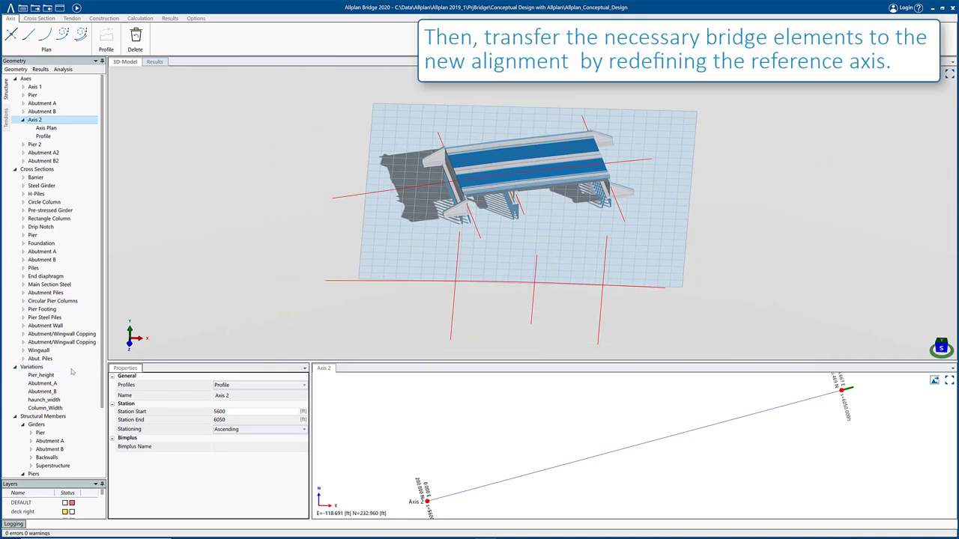
scroll(85, 396, "down", 3)
Step: Review the Pier and Abutment A reference axes, set Abutment B's to Abutment B, and regenerate
left_click(40, 349)
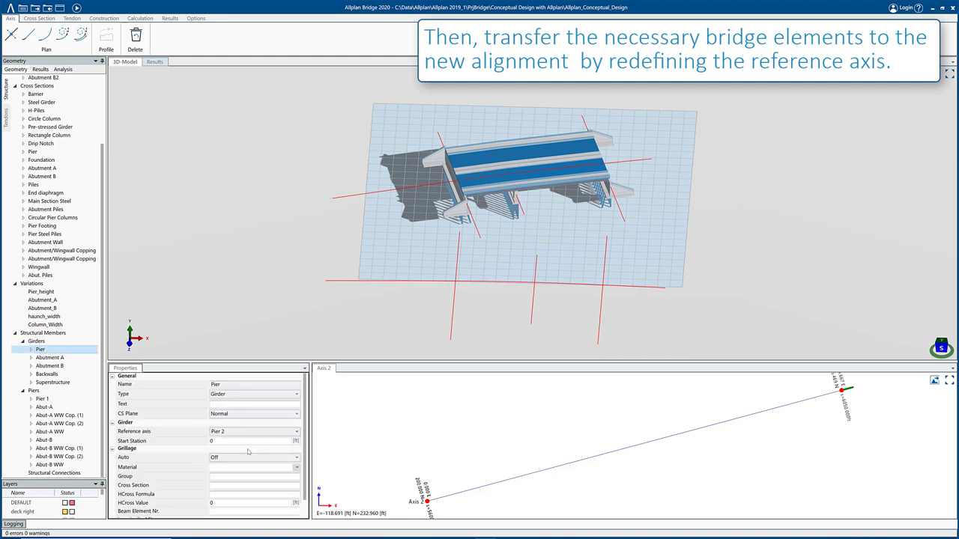
left_click(50, 358)
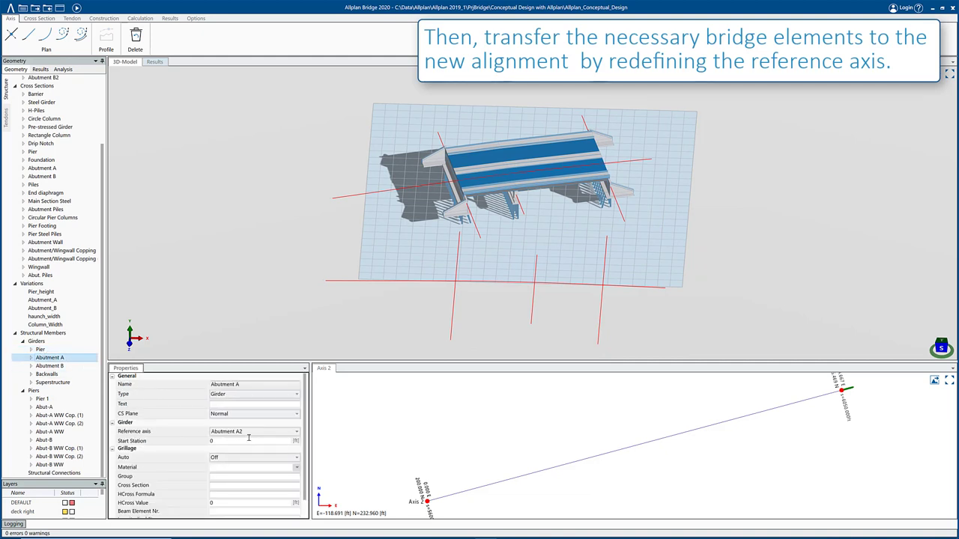
left_click(64, 366)
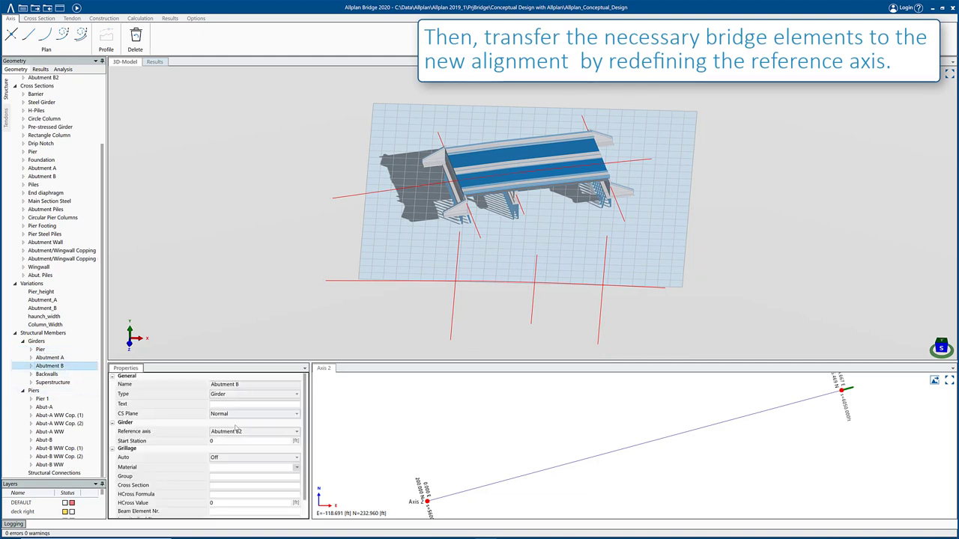
left_click(255, 432)
left_click(255, 466)
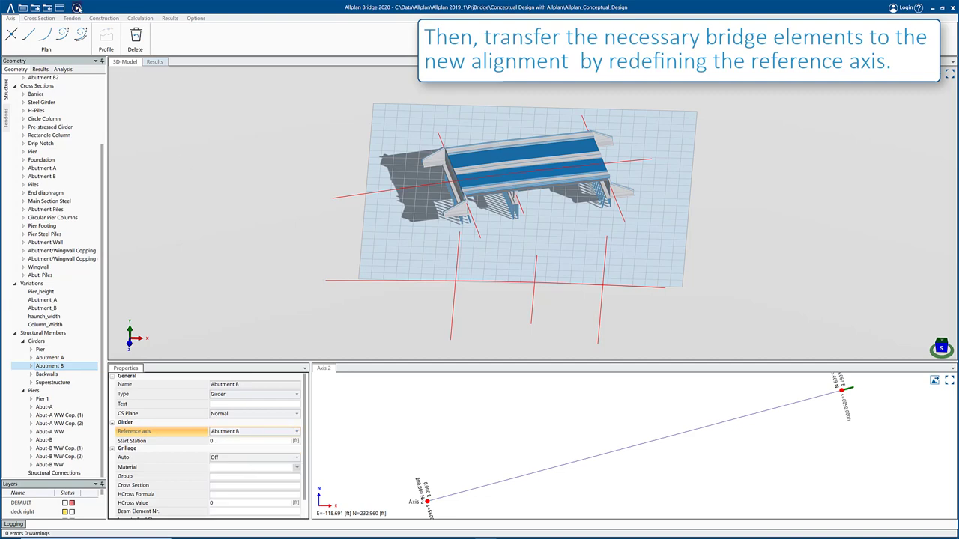
left_click(77, 8)
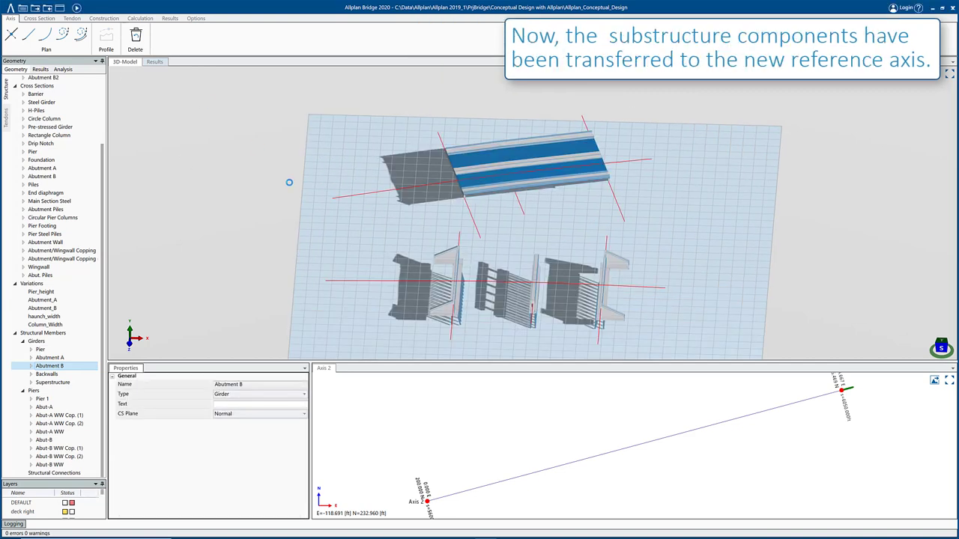
Step: Tilt and zoom the 3D view to inspect the substructure on its new axes
mouse_move(518, 327)
middle_mouse_down()
mouse_move(519, 315)
mouse_move(575, 302)
middle_mouse_up()
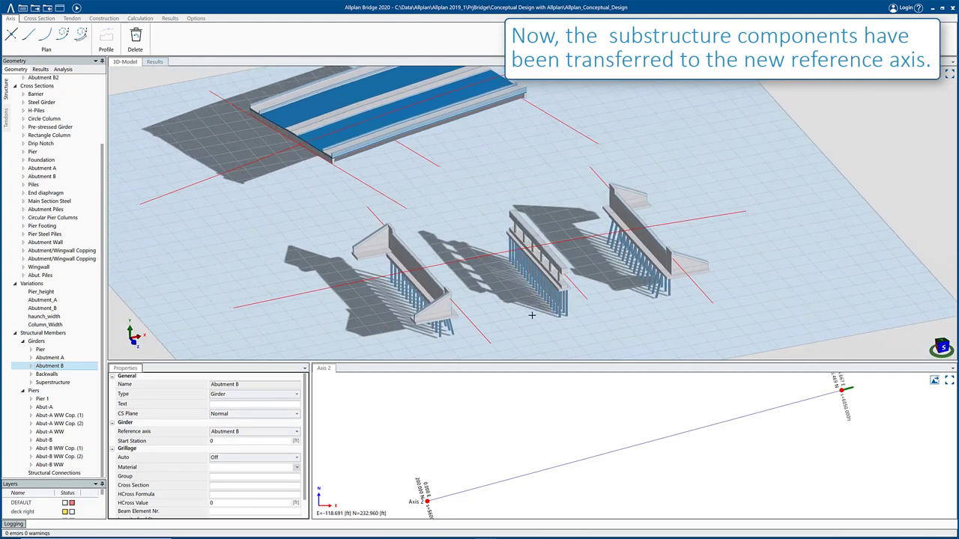
scroll(530, 315, "up", 1)
scroll(524, 313, "up", 2)
scroll(522, 305, "up", 1)
scroll(523, 306, "up", 1)
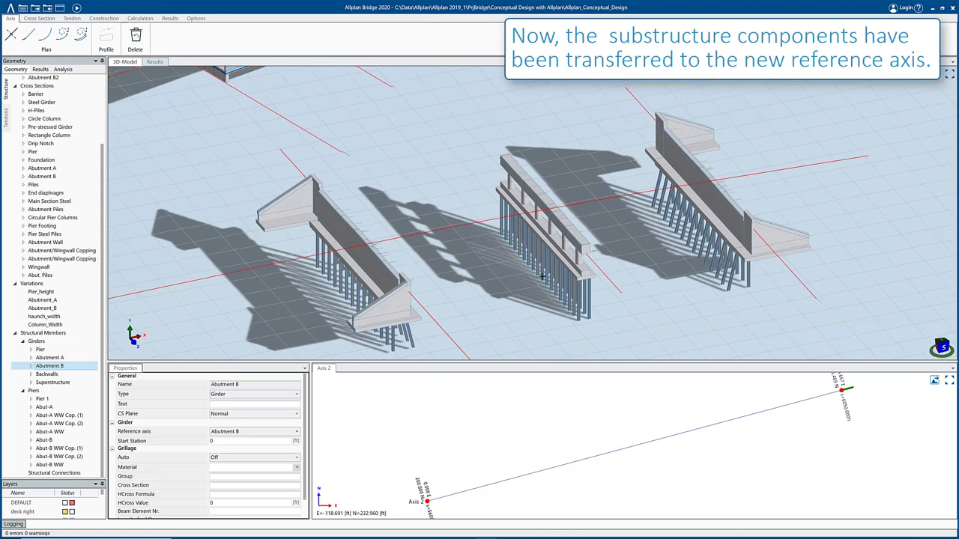
scroll(50, 253, "up", 2)
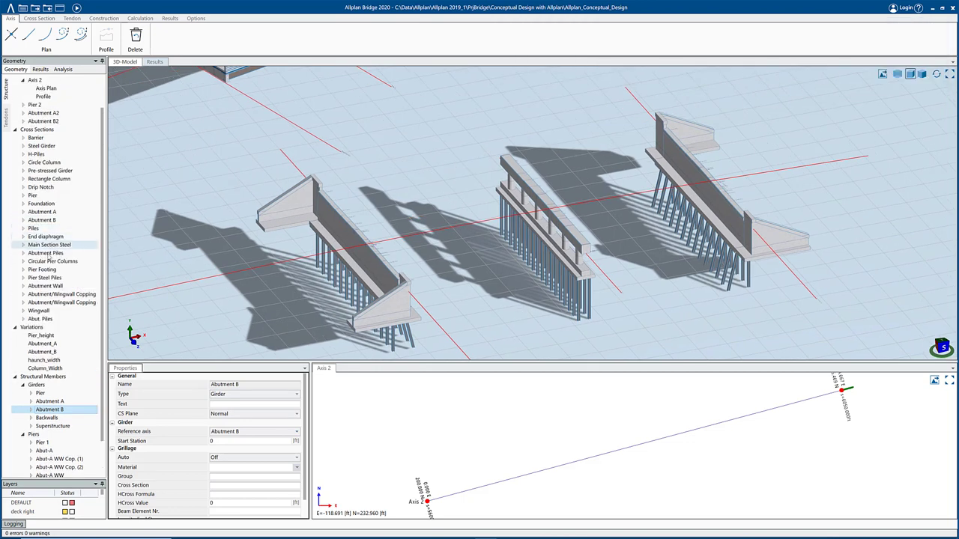
Step: Import the Pier Bent.tcl cross section into the cross-section library
right_click(50, 129)
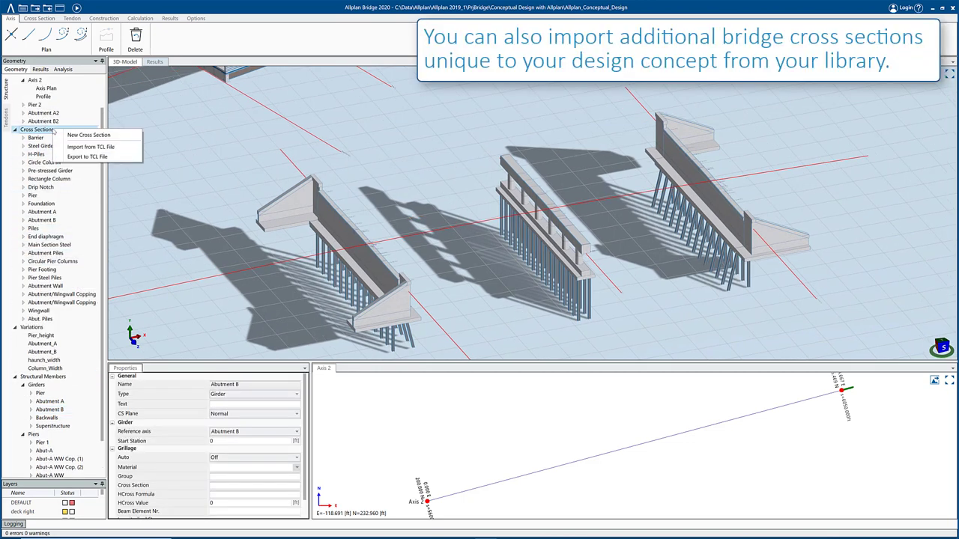
left_click(82, 148)
scroll(98, 138, "down", 2)
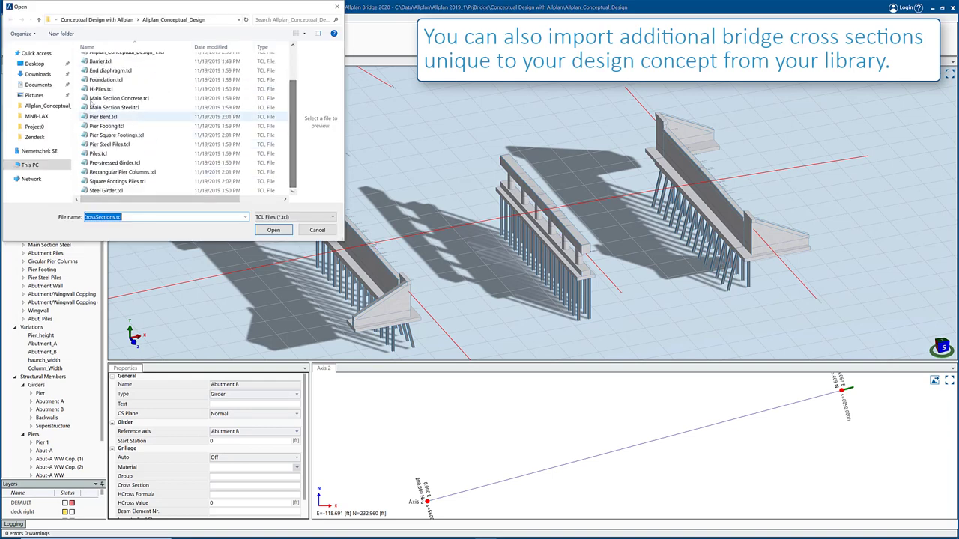
left_click(103, 117)
key("Return")
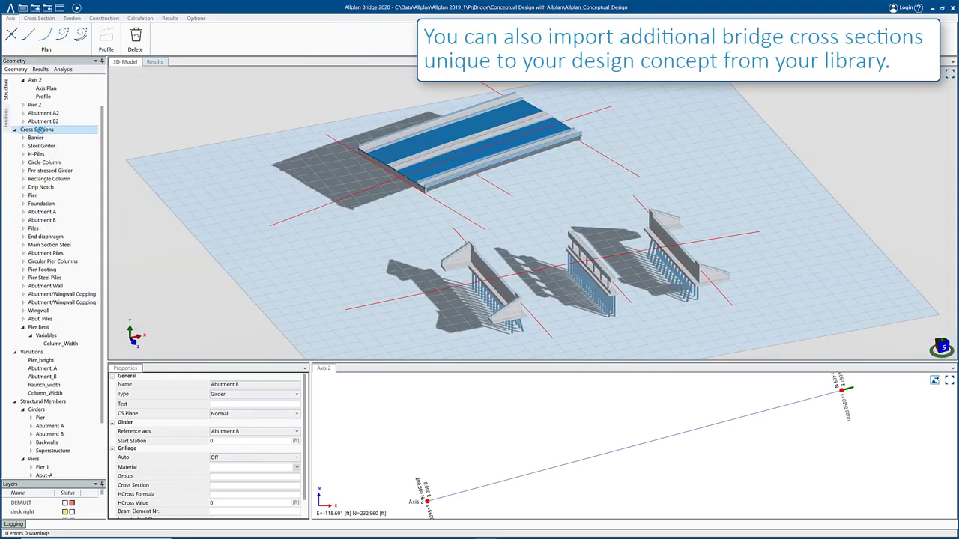
Step: Import the Rectangular Pier Columns.tcl cross section as well
right_click(41, 130)
left_click(72, 147)
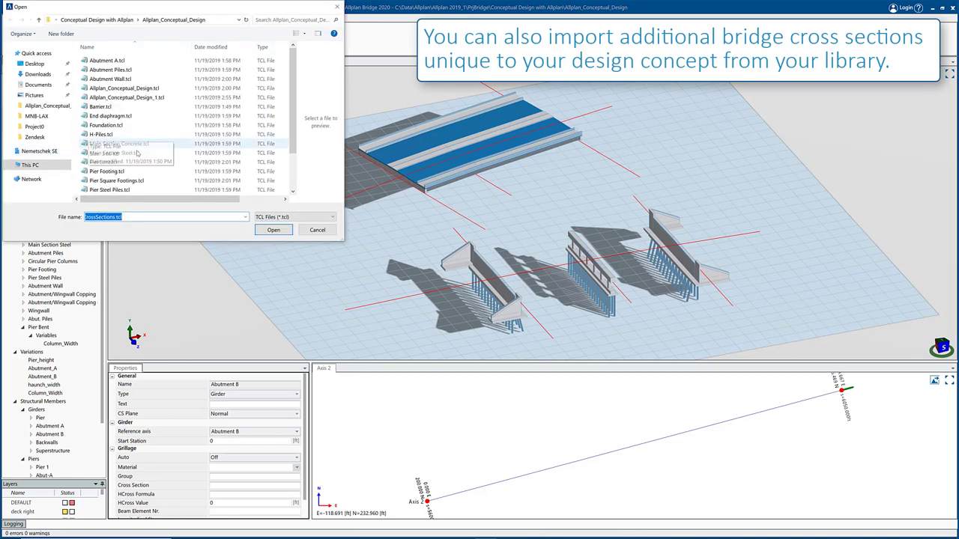
scroll(138, 174, "down", 2)
left_click(138, 172)
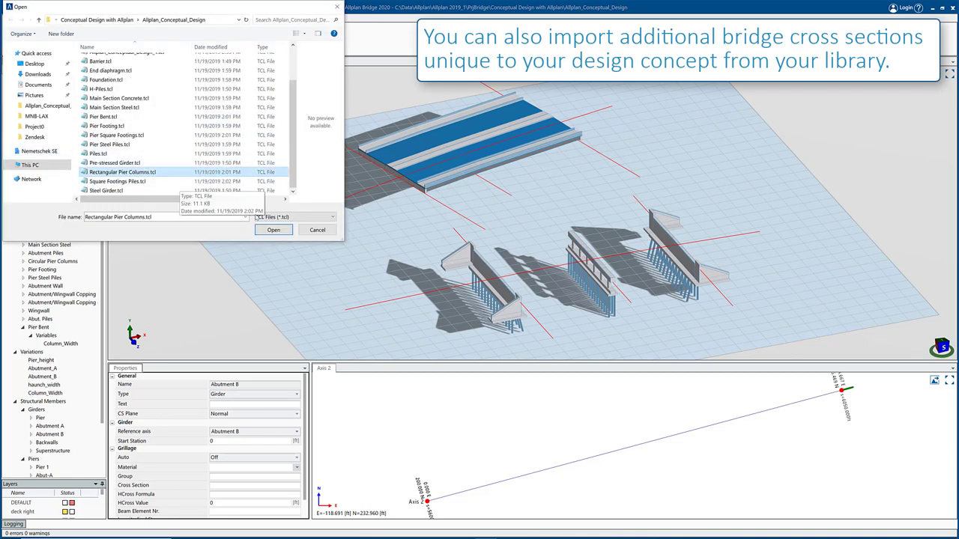
left_click(274, 230)
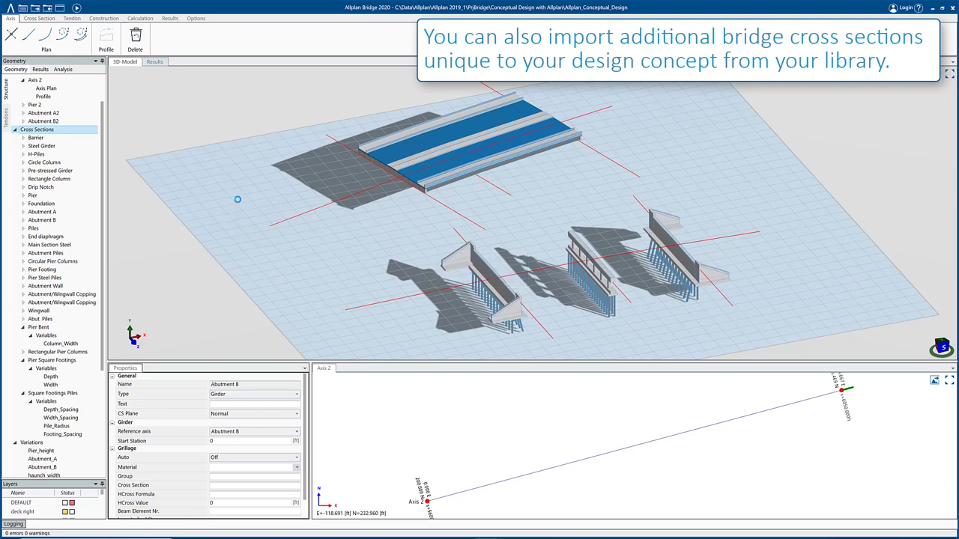
Step: Collapse the Pier Bent, Pier Square Footings and Square Footings Piles entries and orbit to the abutments
left_click(23, 327)
left_click(22, 344)
left_click(22, 351)
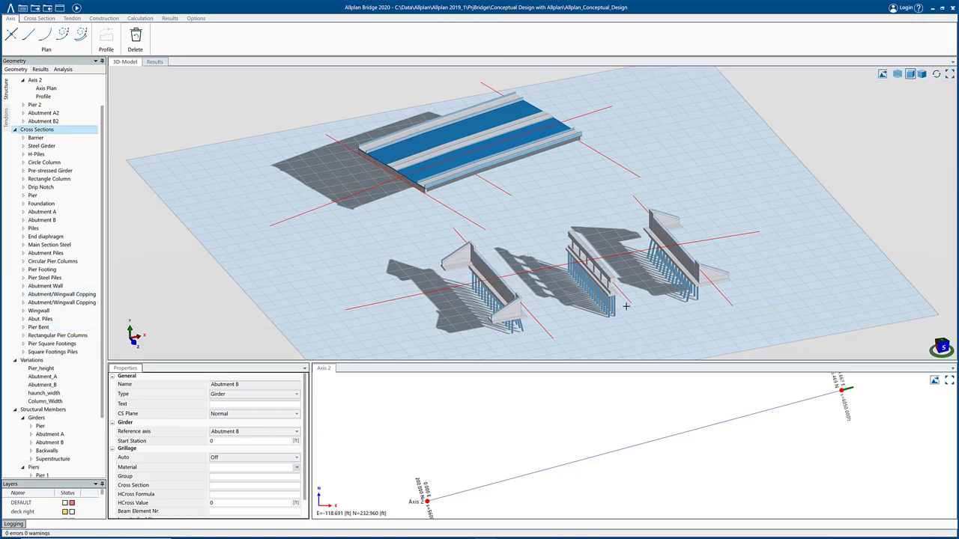
scroll(637, 326, "up", 2)
scroll(637, 326, "up", 2)
scroll(621, 329, "up", 2)
scroll(607, 331, "up", 2)
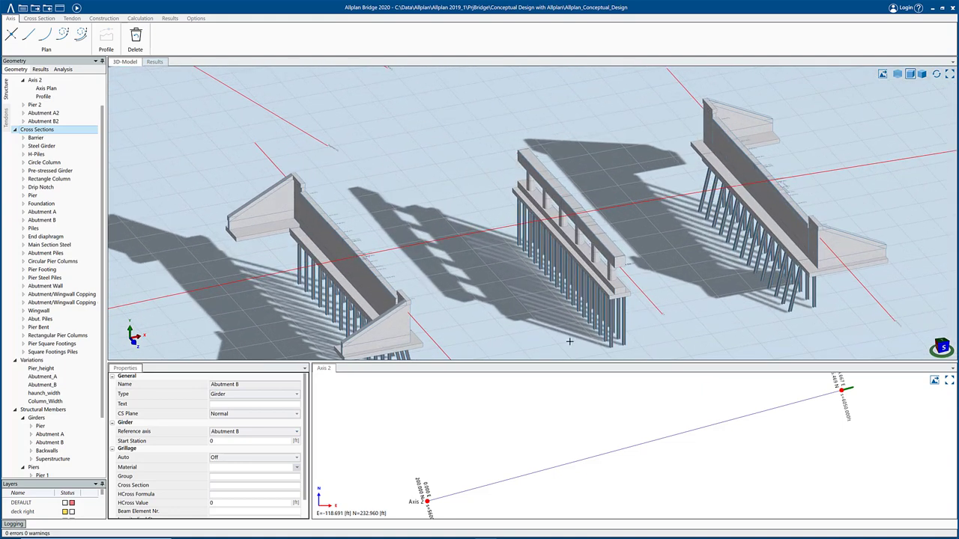
scroll(591, 333, "up", 1)
middle_click_drag(591, 332, 638, 265)
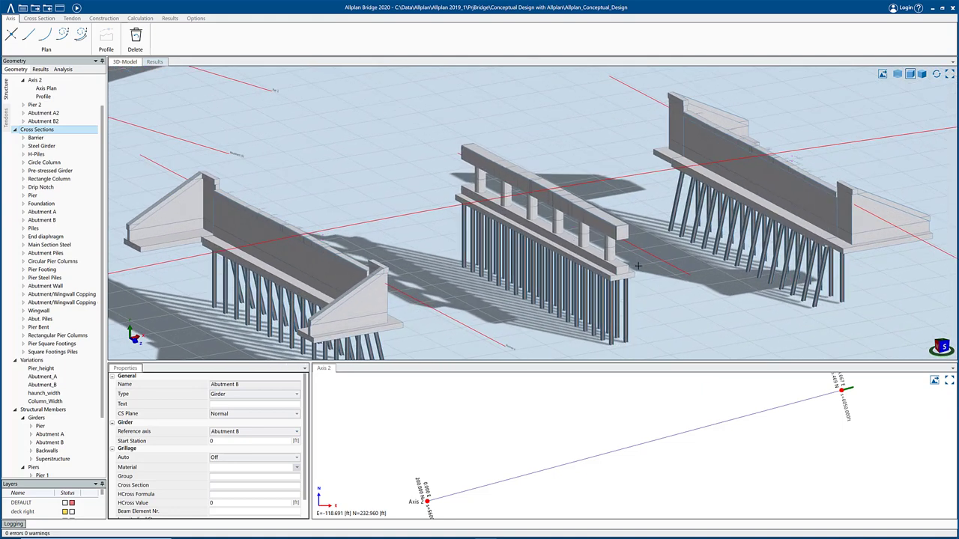
Step: In Pier 1's cross sections, apply Rectangular Pier Columns from the -10.0 FRONT station onward
scroll(57, 402, "down", 3)
left_click(60, 415)
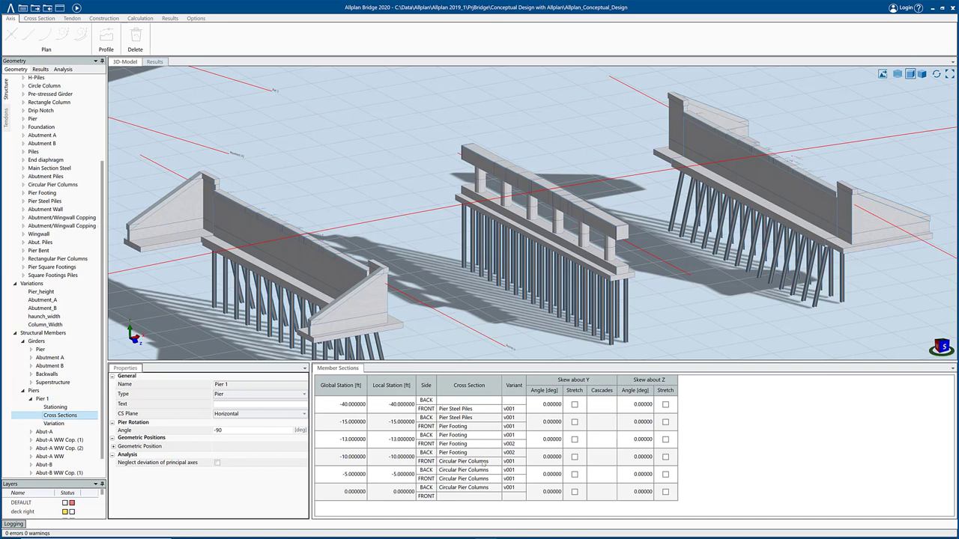
left_click(498, 462)
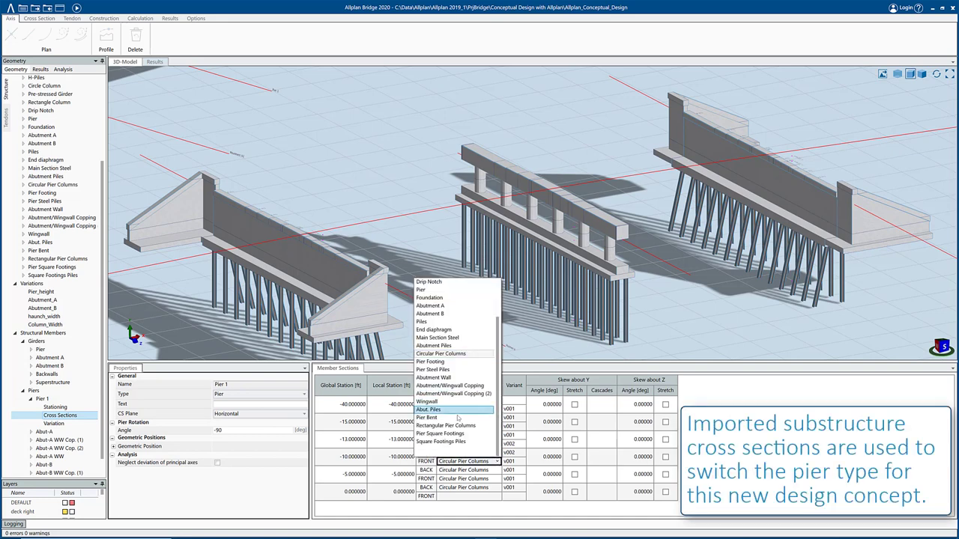
left_click(459, 426)
right_click(479, 462)
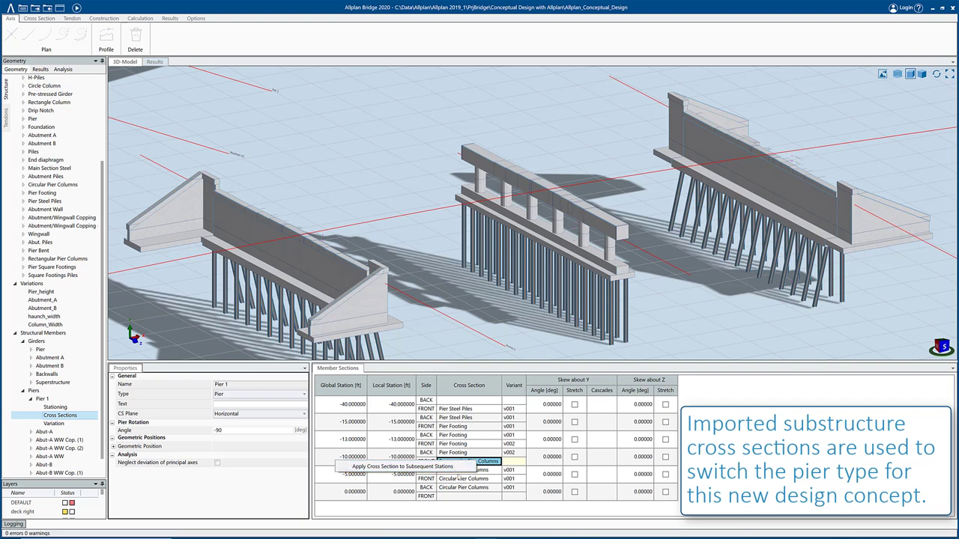
left_click(449, 467)
left_click(463, 497)
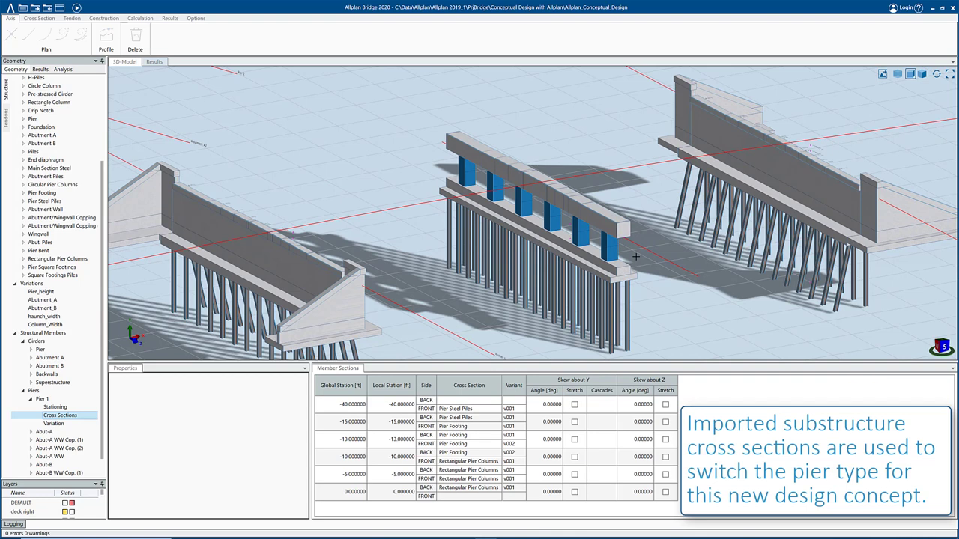
Step: Change the -10.0 FRONT station to Pier Bent and extend it through stations -5.0 to 0.0
left_click(455, 462)
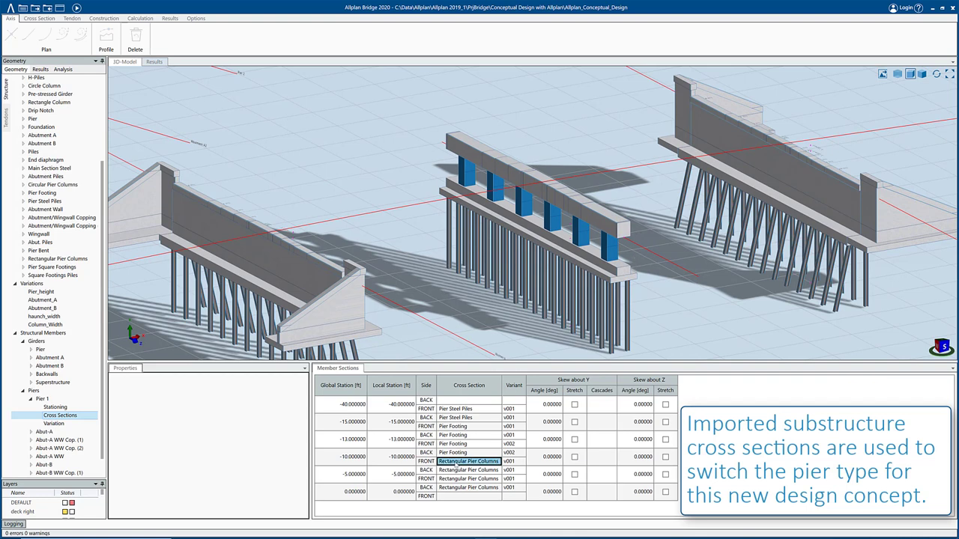
left_click(497, 462)
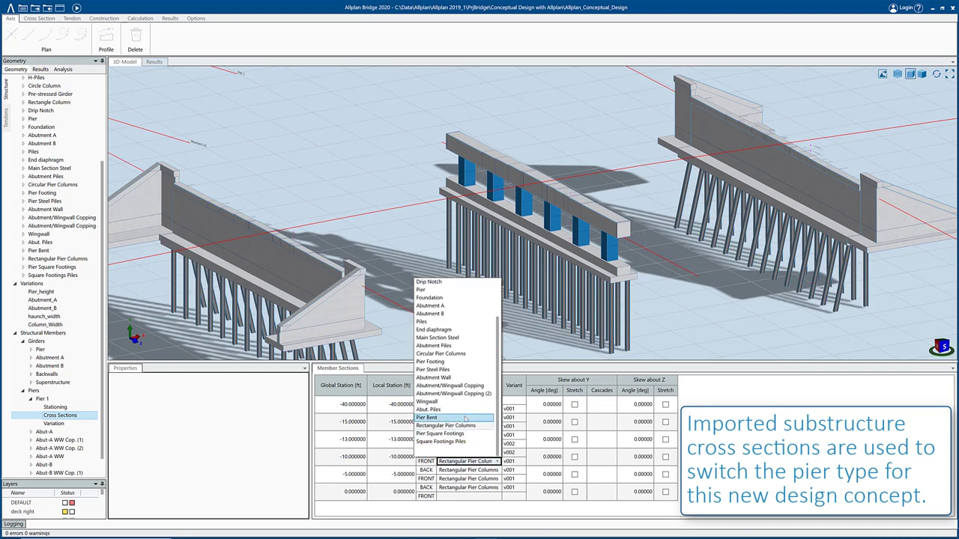
left_click(465, 422)
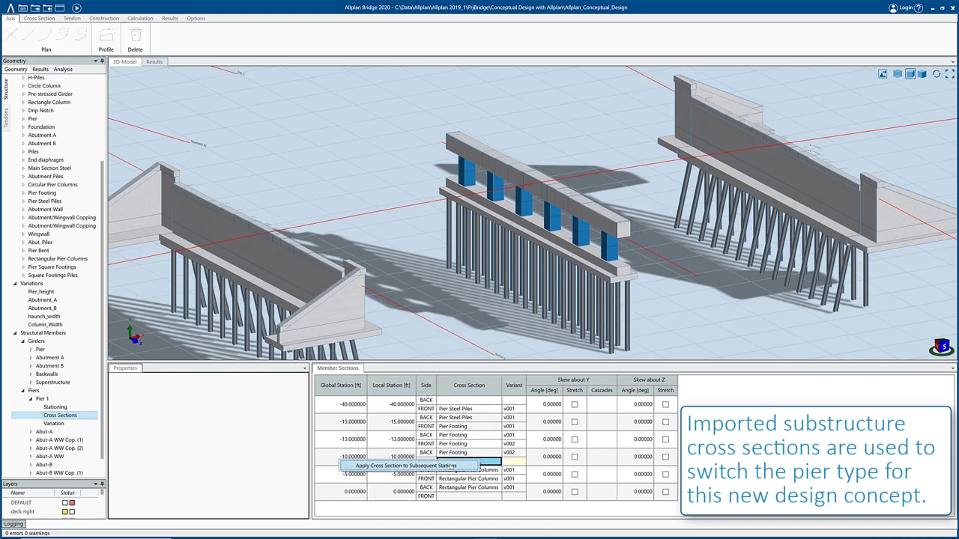
left_click_drag(483, 462, 468, 499)
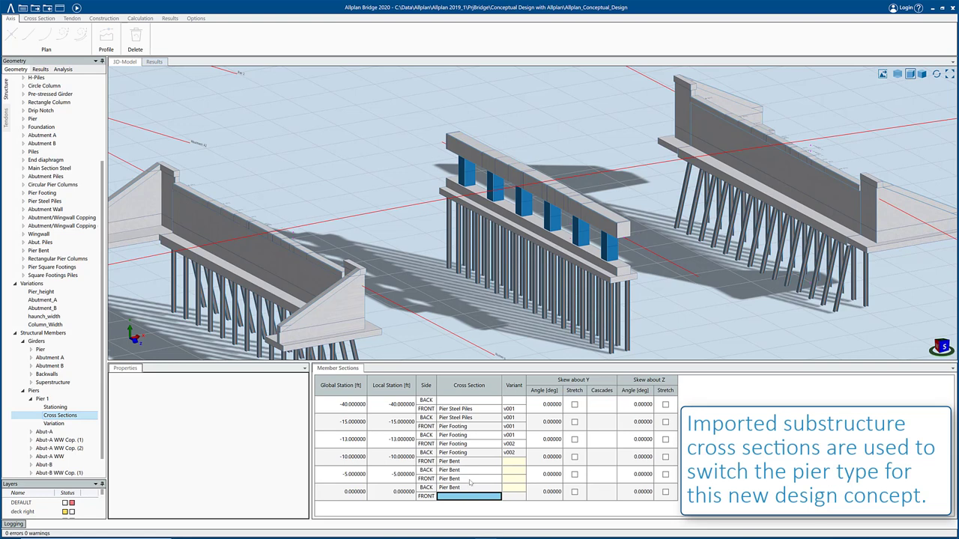
Step: Set the -13.0 FRONT station to Pier Bent for all later stations and regenerate
left_click(461, 444)
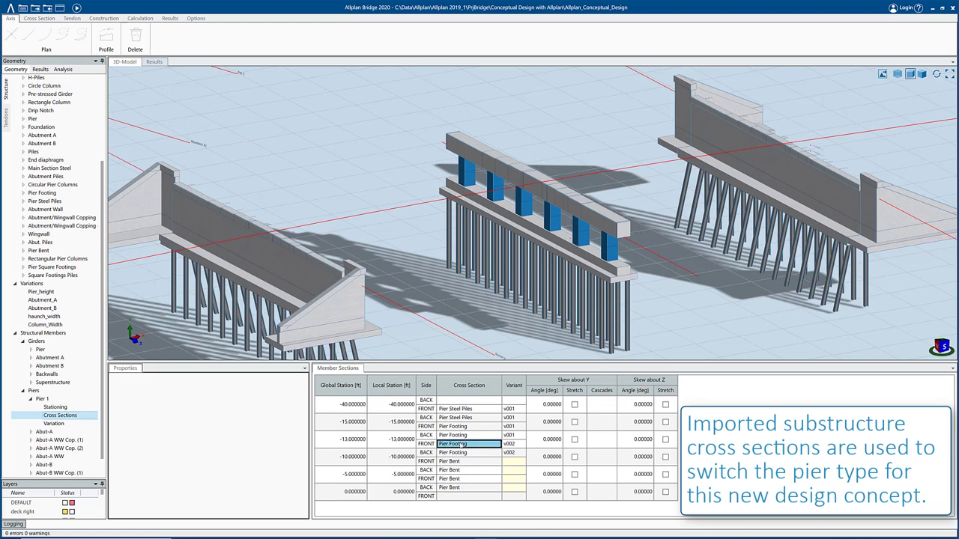
left_click(496, 444)
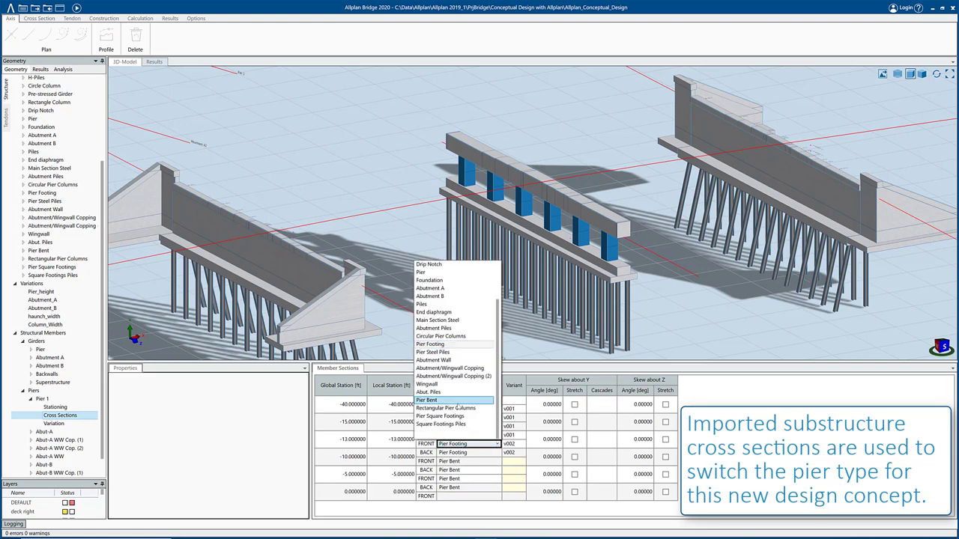
left_click(460, 405)
right_click(473, 447)
left_click(468, 448)
left_click(450, 497)
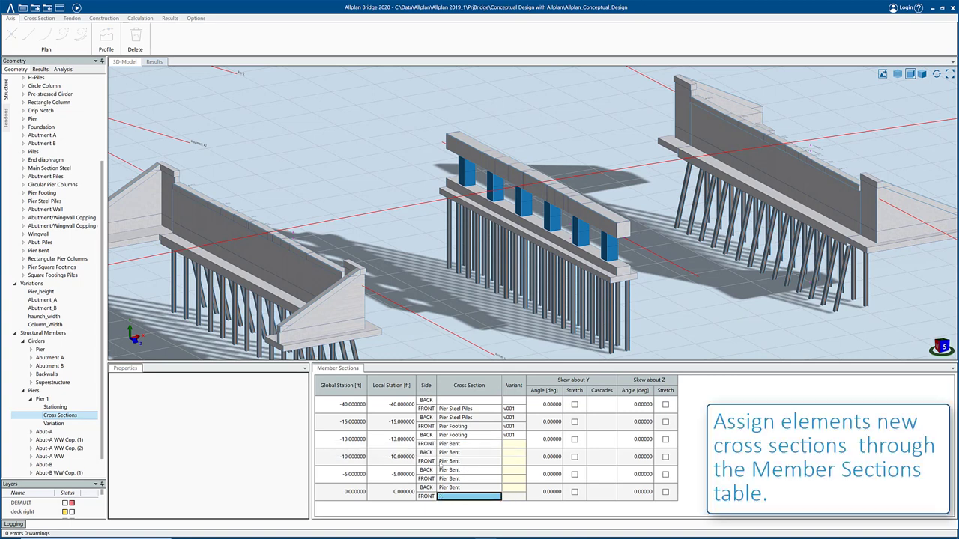
left_click(315, 149)
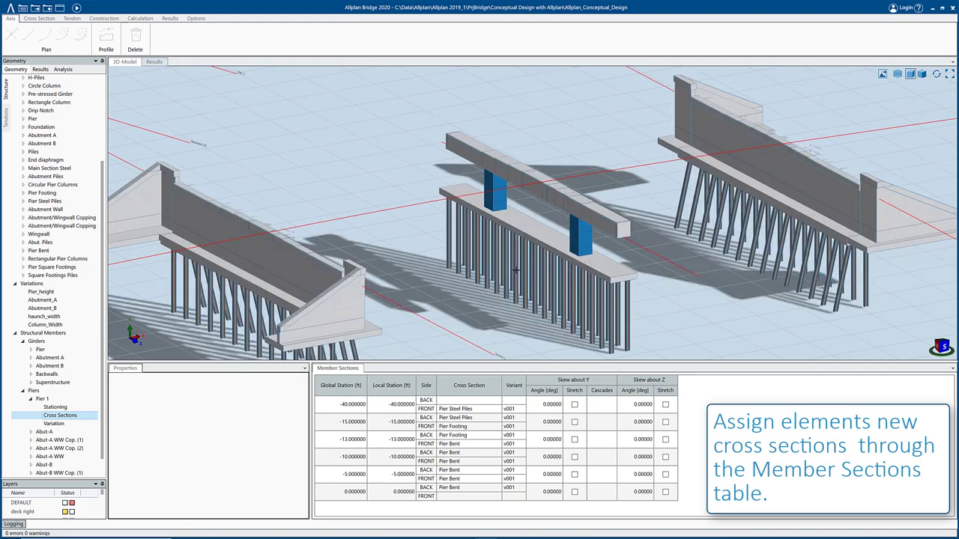
Step: Set the -15.0 FRONT and -13.0 BACK stations to Pier Square Footings
left_click(497, 427)
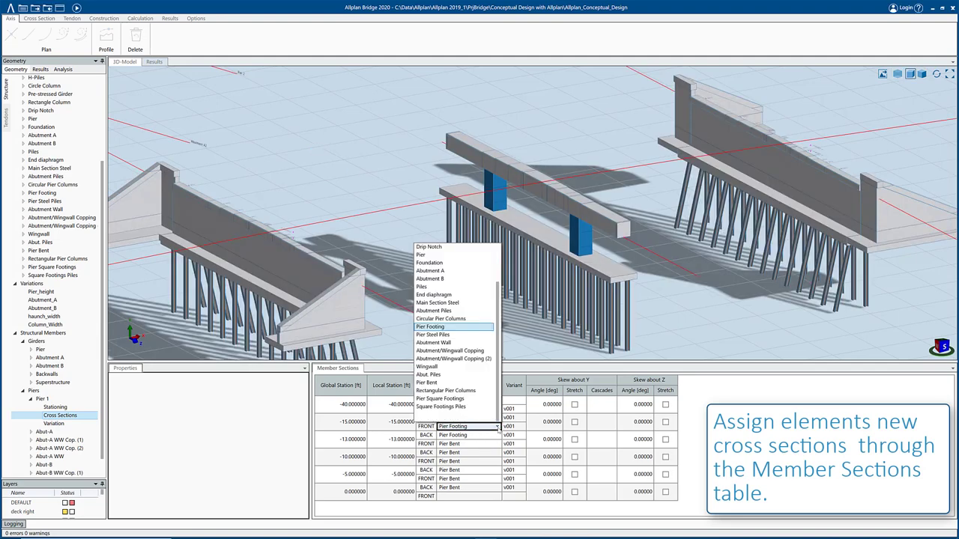
left_click(479, 405)
left_click(492, 436)
left_click(498, 436)
left_click(477, 409)
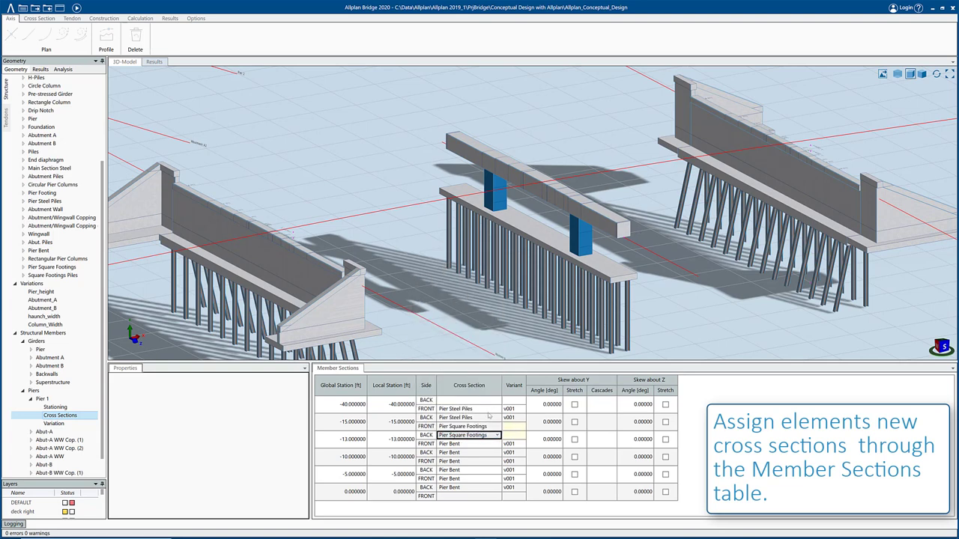
Step: Set the -40 FRONT and -15 BACK stations to Square Footings Piles and redraw the piers
left_click(495, 409)
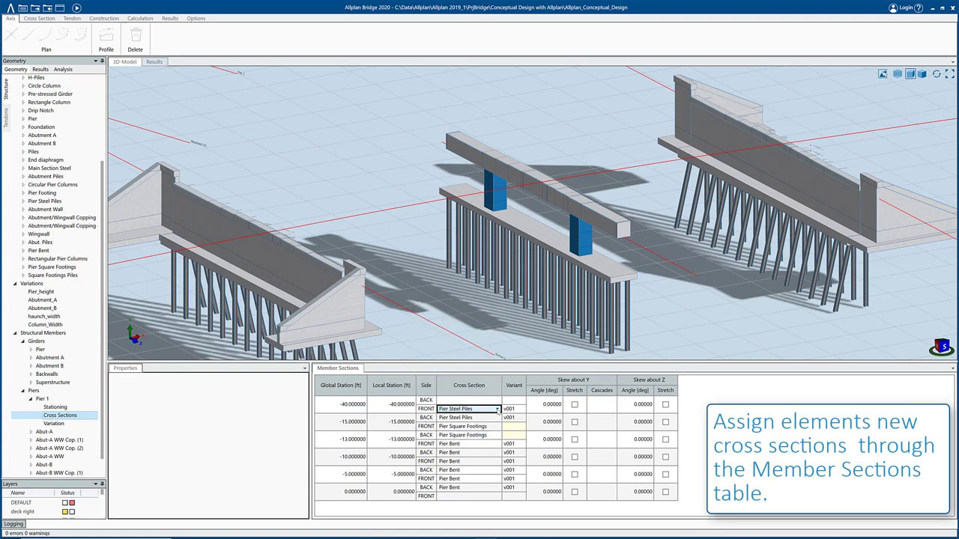
left_click(497, 410)
left_click(477, 390)
left_click(468, 417)
left_click(499, 417)
left_click(478, 399)
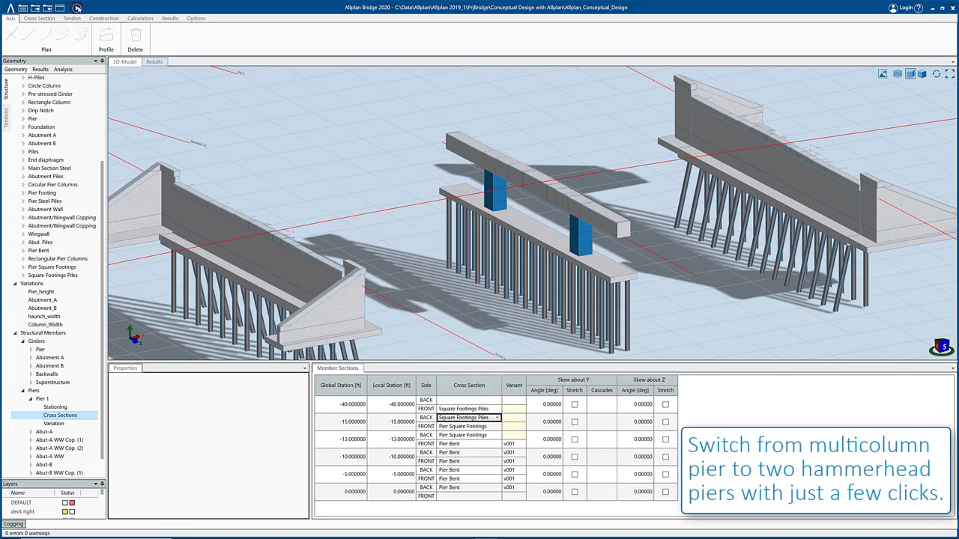
left_click(313, 176)
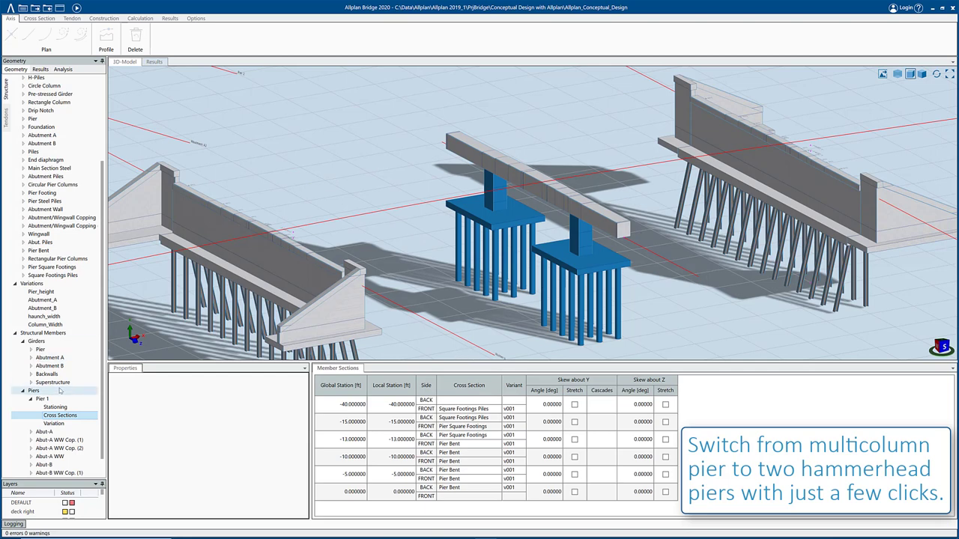
Step: Link Pier 1's Column_Width member variation to the Column_Width table (3.0–27.5 ft) and regenerate
scroll(37, 309, "up", 1)
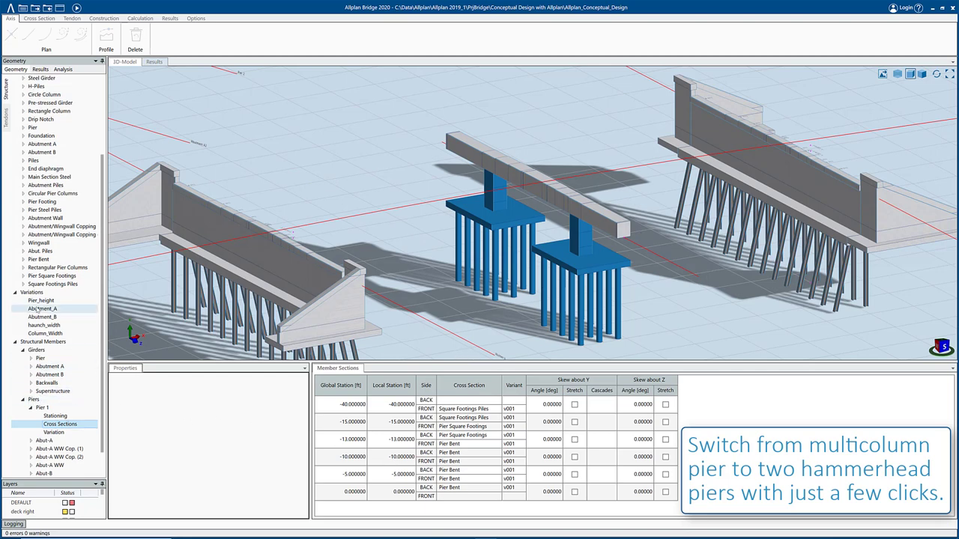
left_click(56, 333)
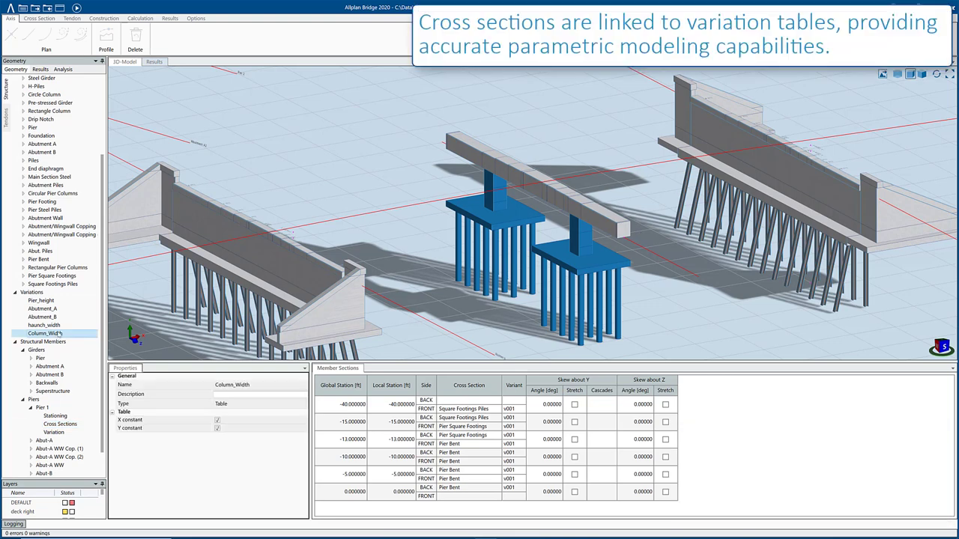
left_click(556, 481)
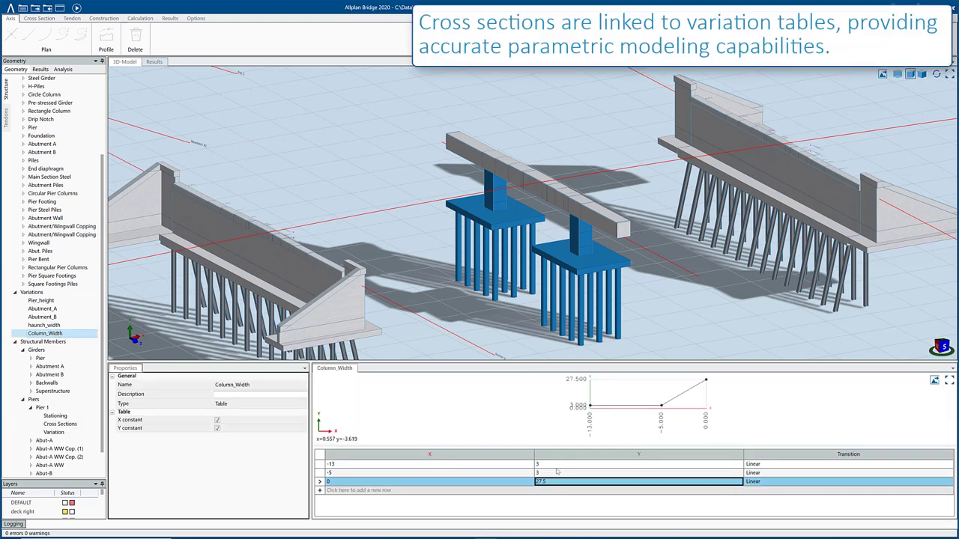
left_click(69, 433)
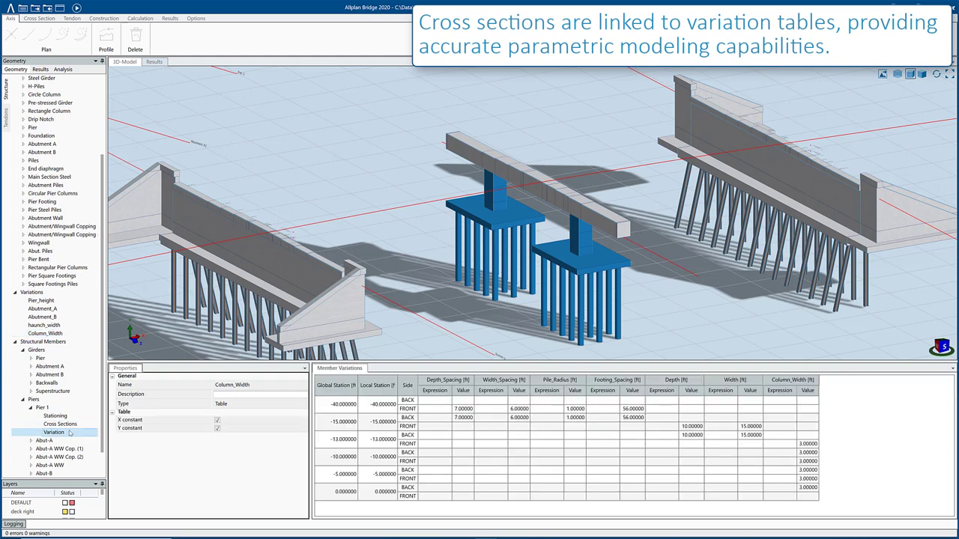
mouse_move(53, 333)
left_mouse_down()
mouse_move(649, 455)
mouse_move(779, 450)
left_mouse_up()
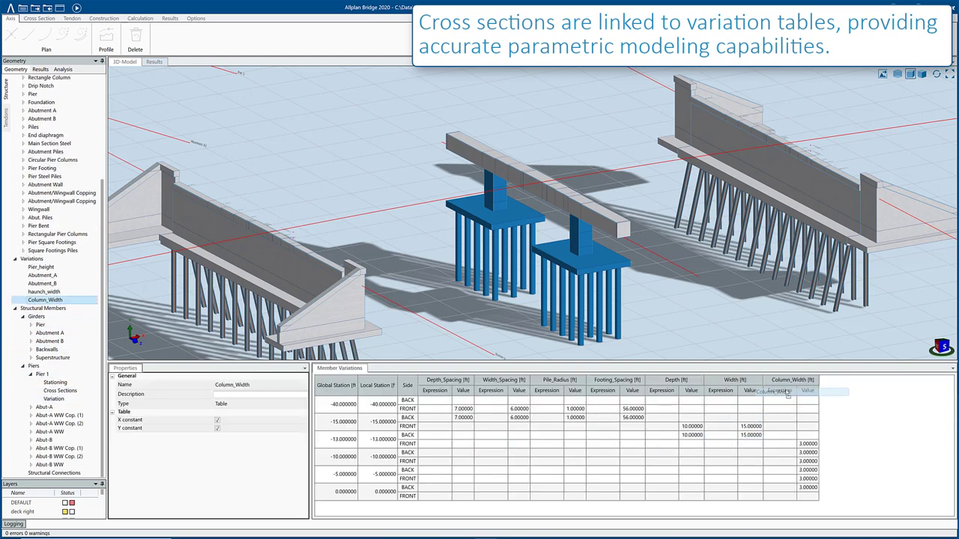
left_click(76, 7)
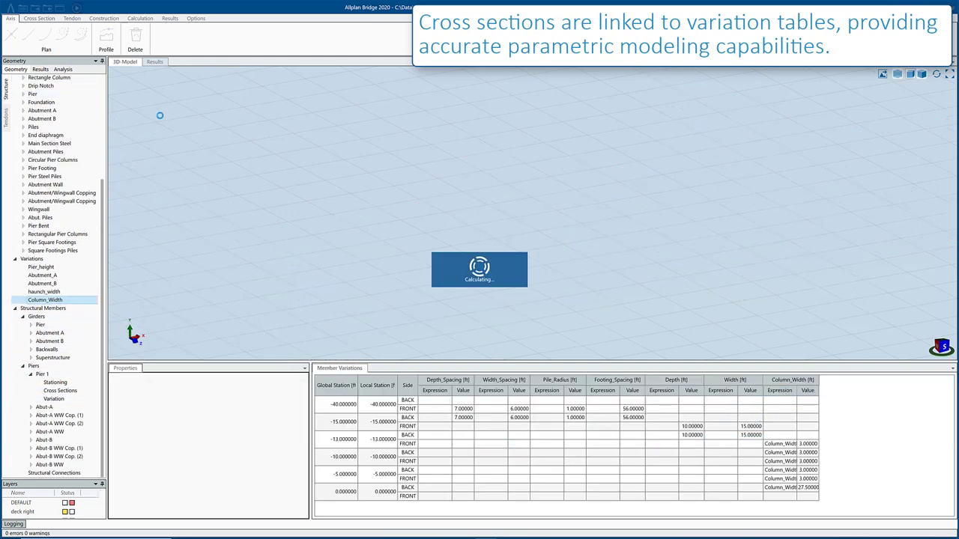
mouse_move(492, 267)
middle_mouse_down("shift")
mouse_move(479, 260)
mouse_move(597, 249)
mouse_move(812, 291)
mouse_move(613, 284)
mouse_move(627, 169)
middle_mouse_up("shift")
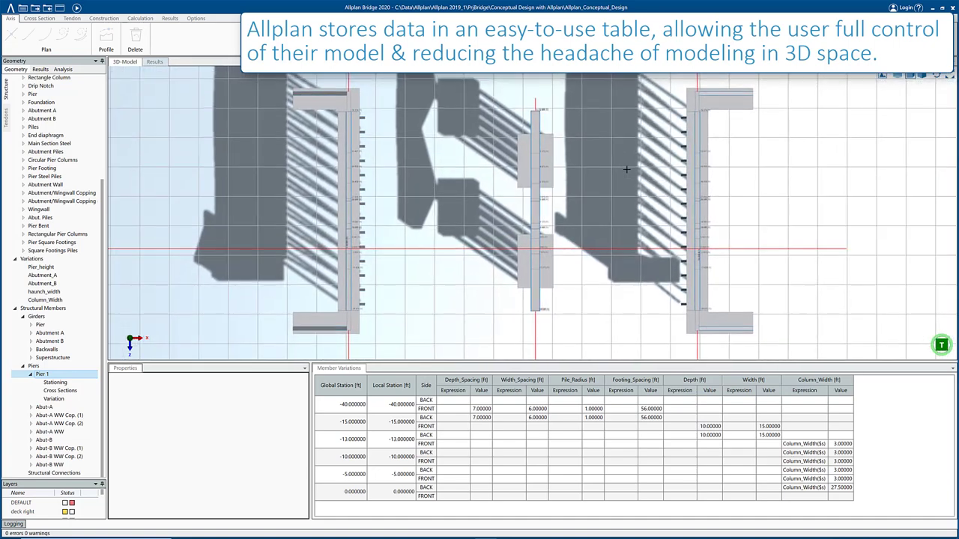
Step: Switch to a transparent top view and set the copping right wingwall angle to 135°
left_click(896, 78)
scroll(416, 306, "down", 2)
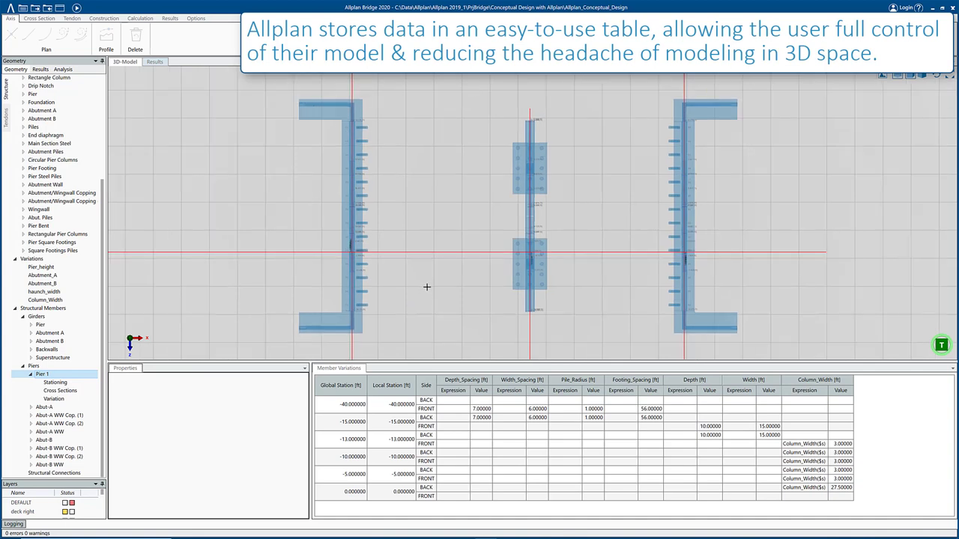
left_click(31, 374)
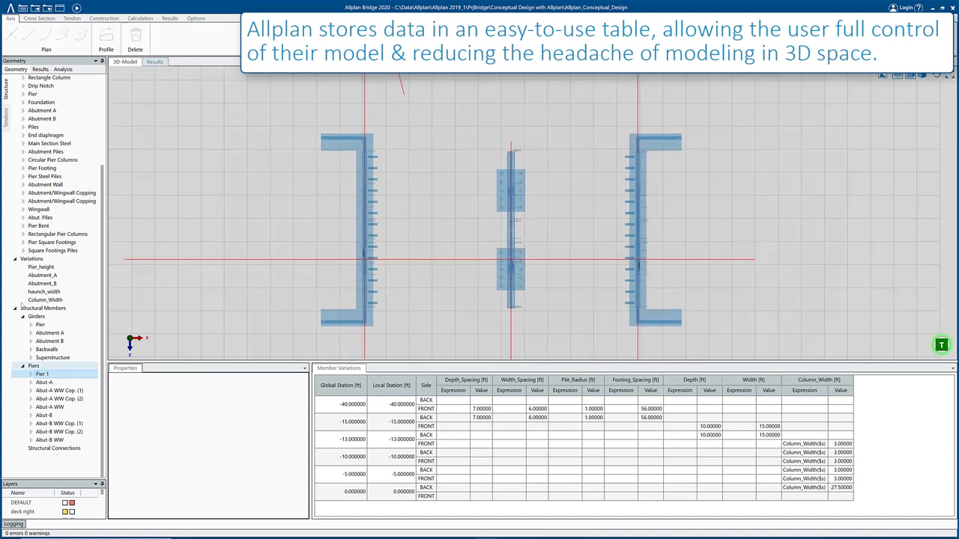
left_click(23, 192)
left_click(60, 243)
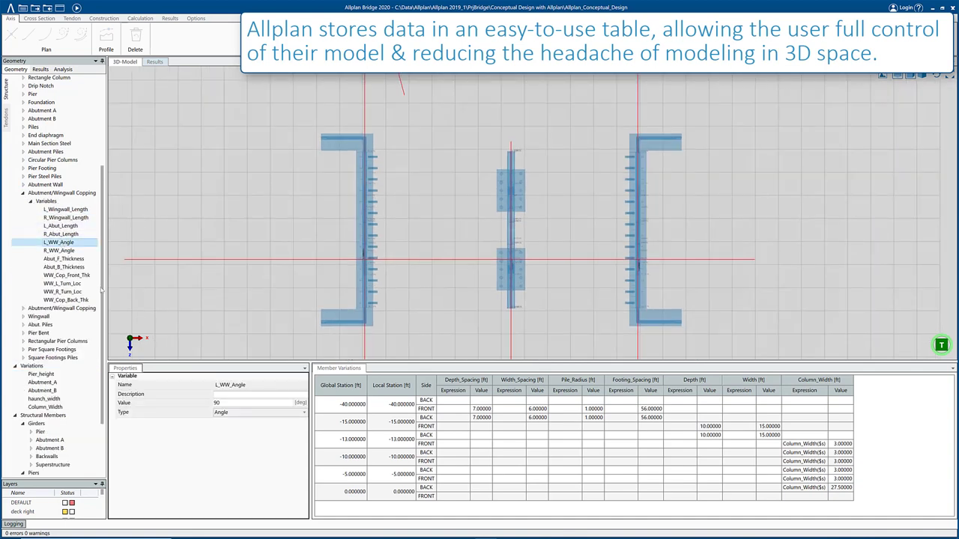
left_click(67, 251)
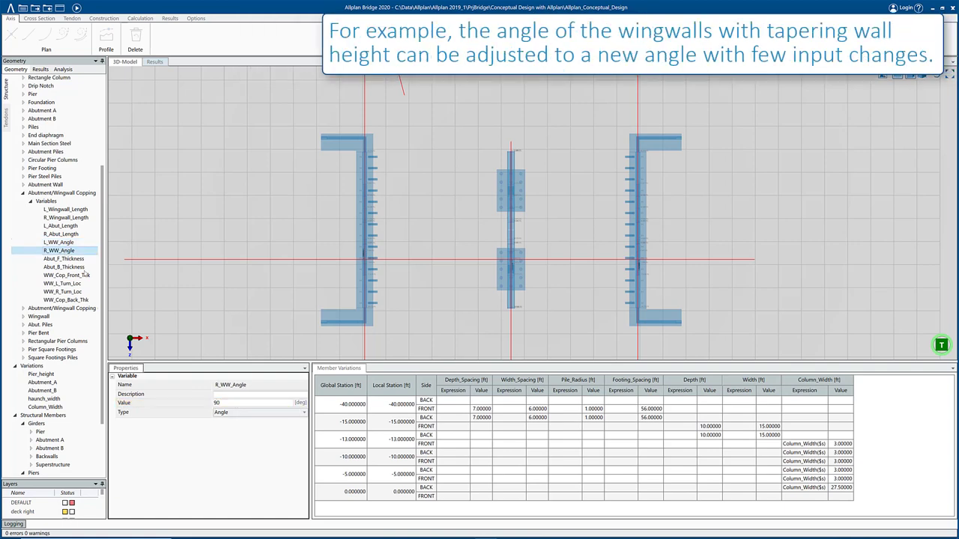
double_click(215, 403)
type("135")
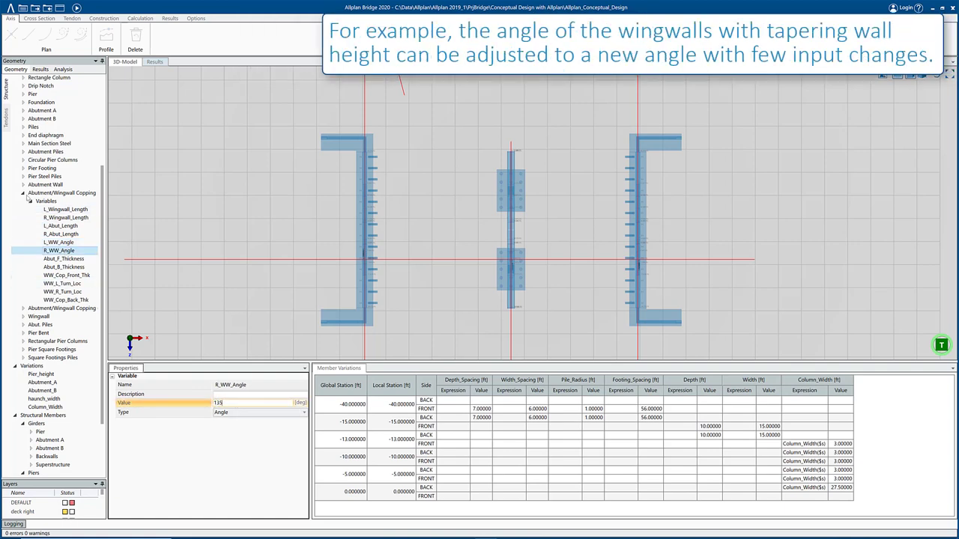
key("Return")
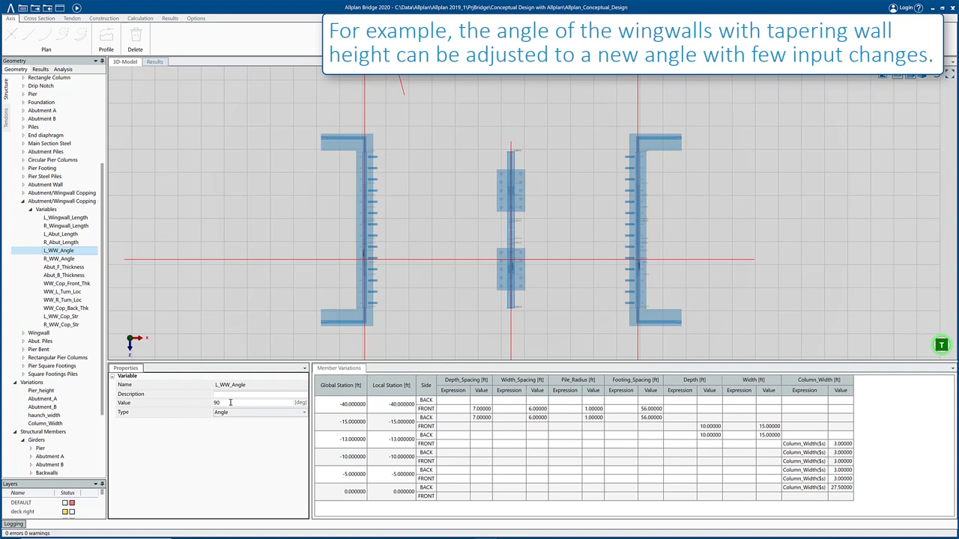
Step: Set the Wingwall component's left and right angle variables to 135° and rebuild the model
left_click(206, 401)
left_click(84, 258)
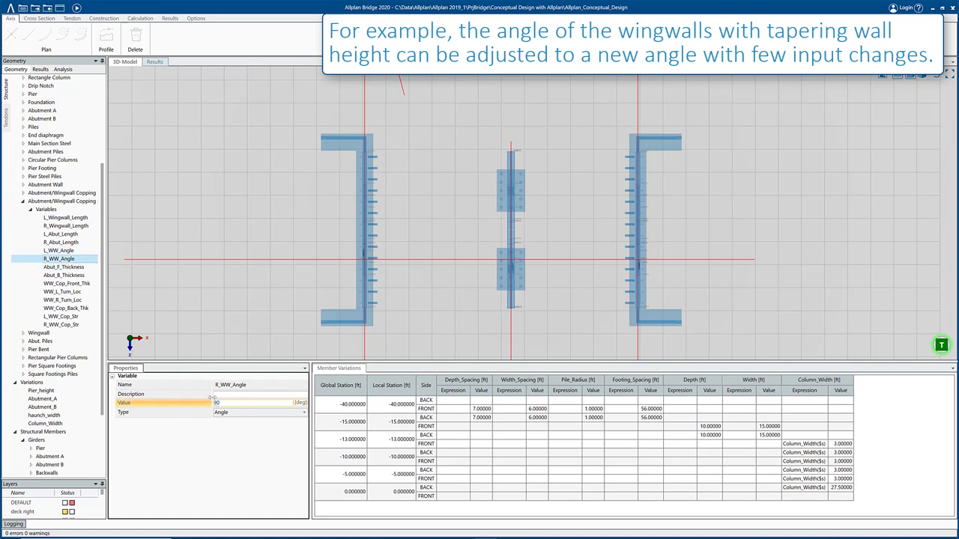
type("135")
left_click(23, 201)
left_click(23, 210)
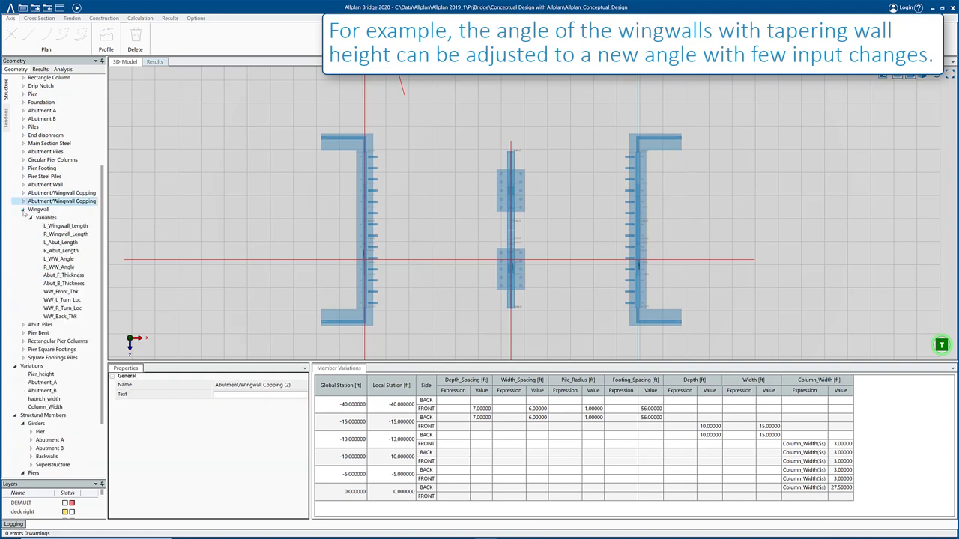
left_click(59, 259)
left_click(196, 403)
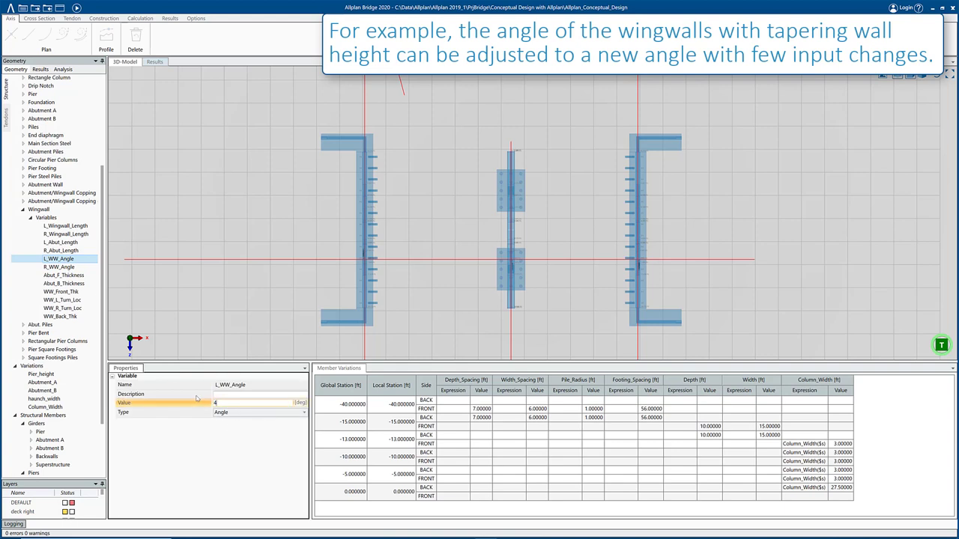
left_click(59, 267)
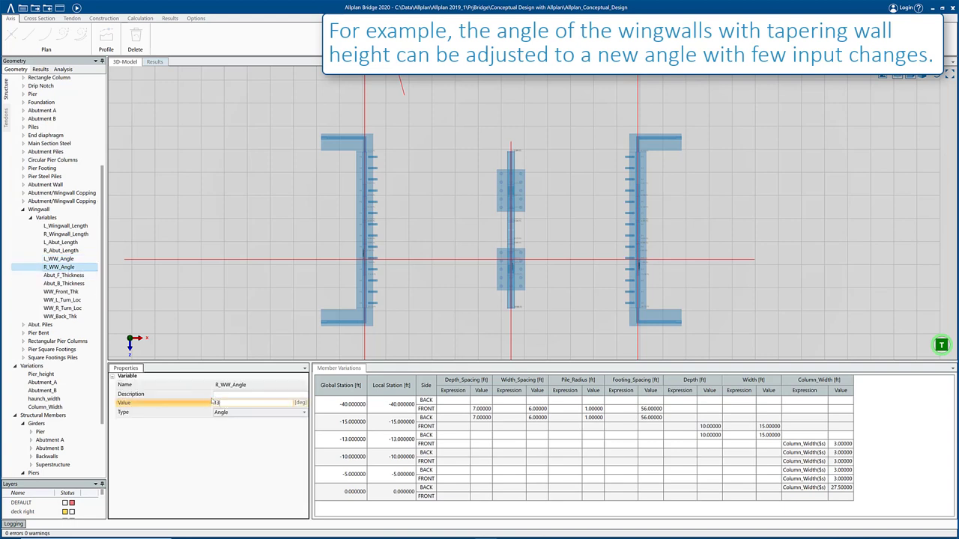
key("Return")
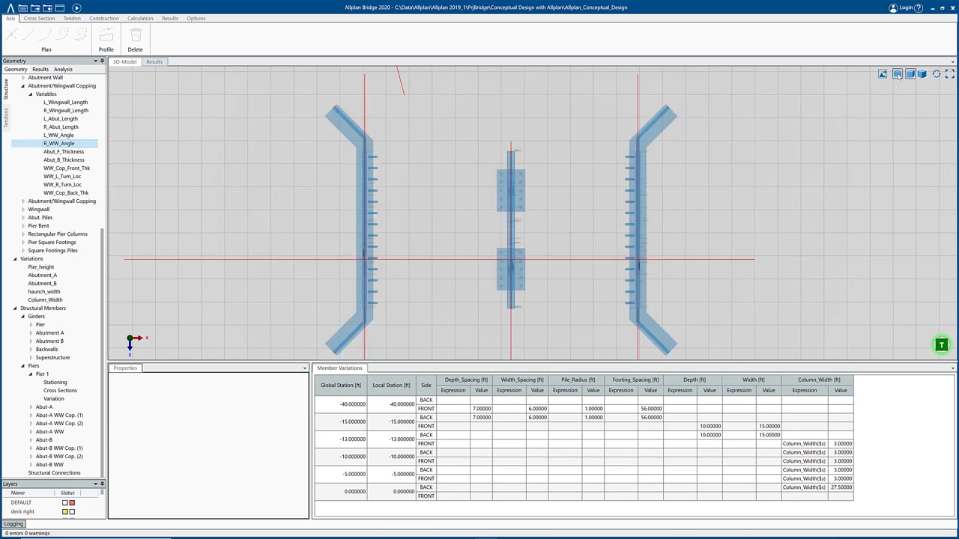
Step: View the flared-wingwall model shaded in perspective, then bring up Abut-A's cross-section assignments
left_click(897, 74)
mouse_move(418, 321)
middle_mouse_down("shift")
mouse_move(468, 256)
mouse_move(612, 200)
mouse_move(631, 258)
middle_mouse_up("shift")
scroll(613, 200, "up", 3)
scroll(612, 244, "down", 3)
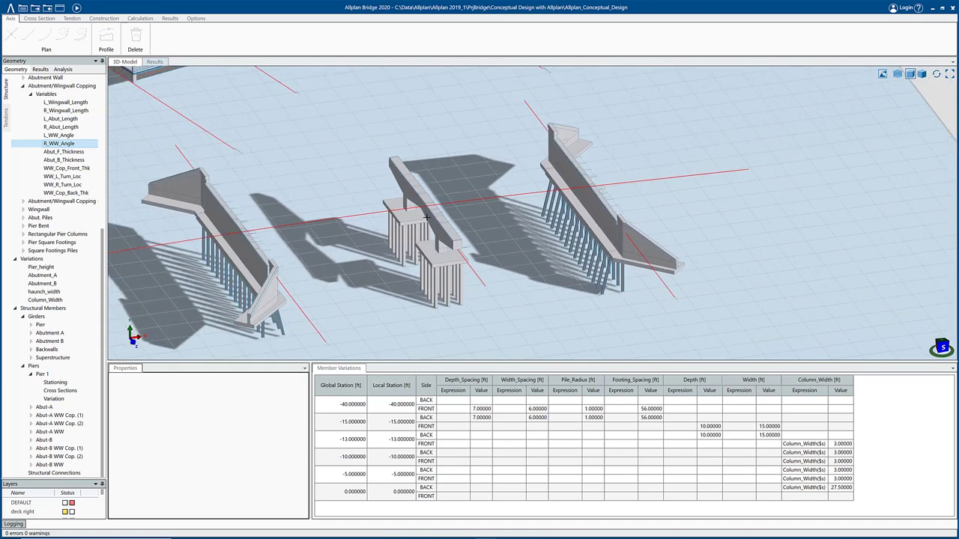
middle_click_drag(346, 237, 460, 332, "shift")
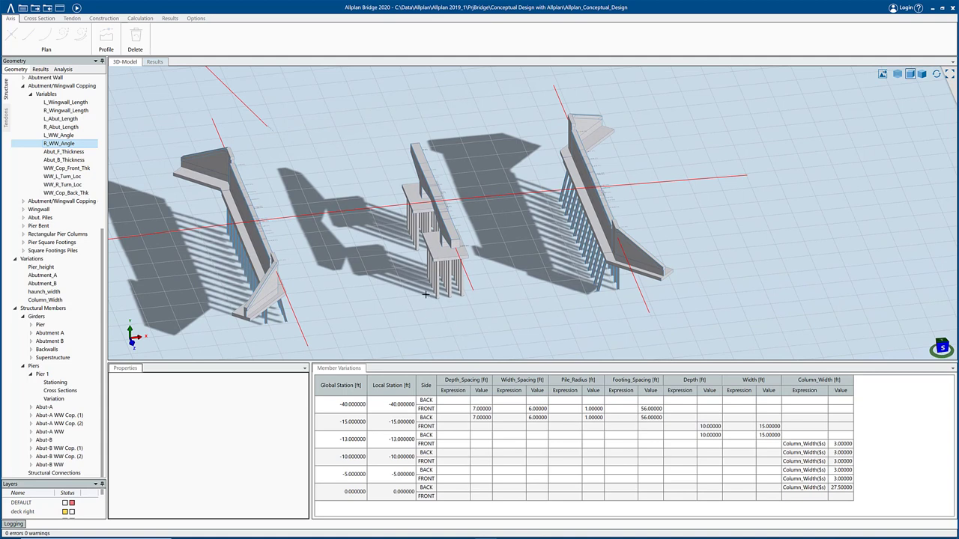
left_click(61, 399)
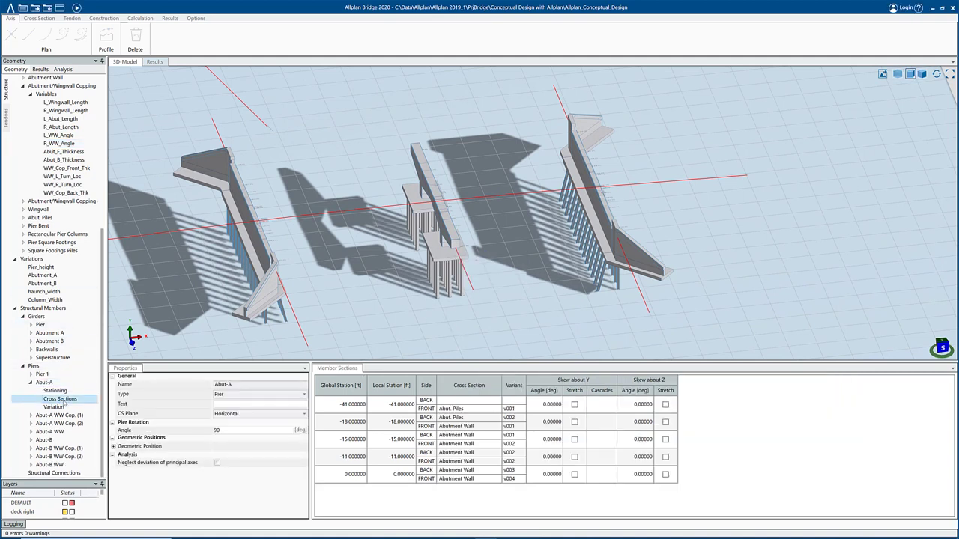
Step: Clear the Abut. Piles cross-section entries from Abut-A's member sections
left_click(496, 409)
left_click(442, 389)
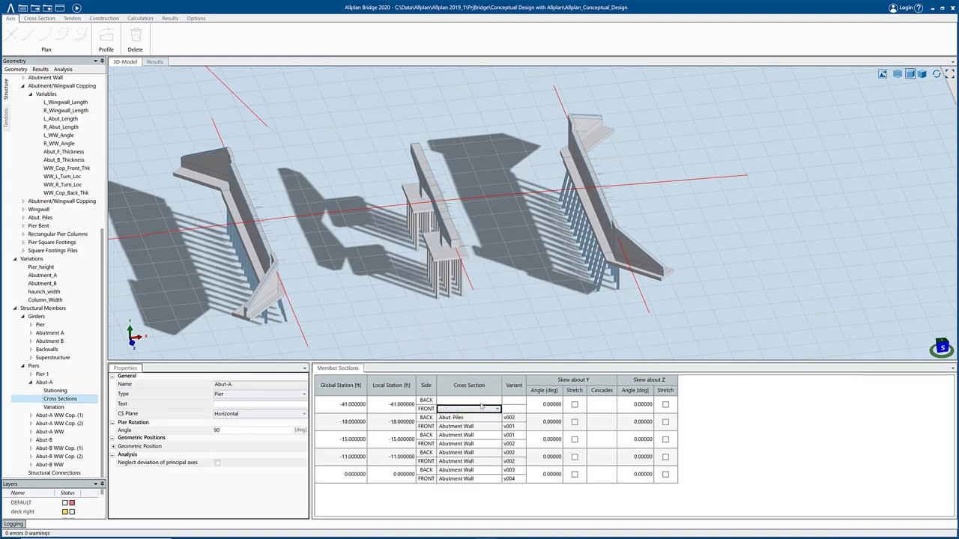
left_click(498, 417)
left_click(473, 410)
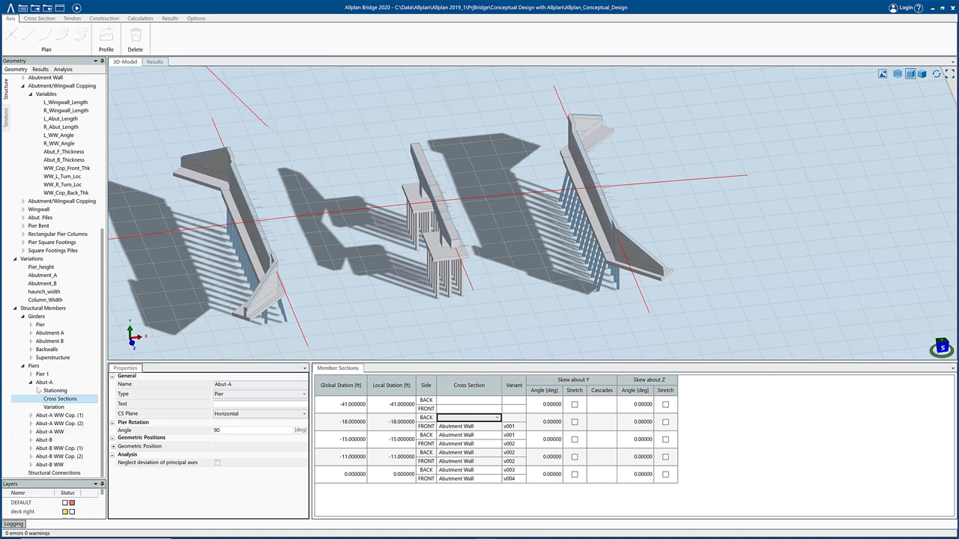
Step: Clear Abut-B's Abut. Piles entries at stations -41 and -18
left_click(31, 382)
left_click(30, 415)
left_click(60, 432)
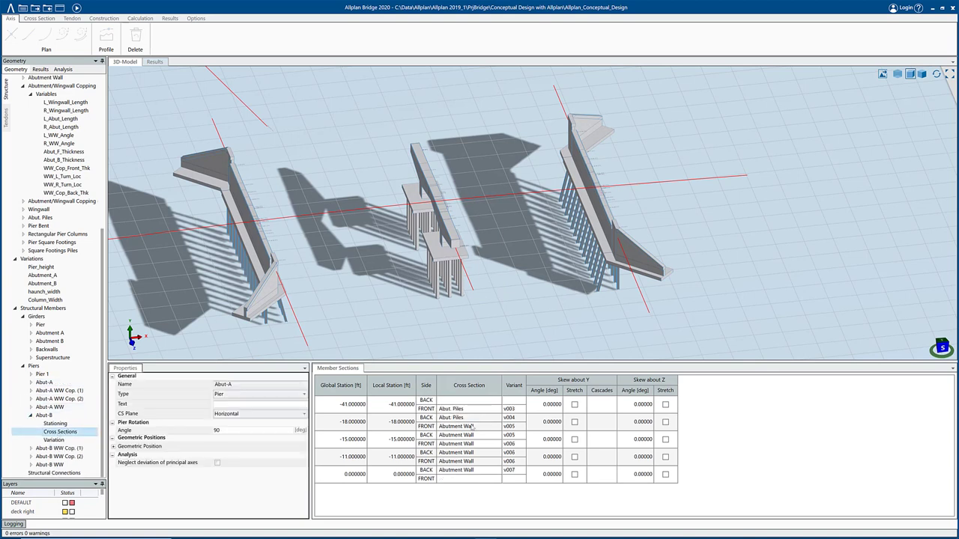
left_click(497, 409)
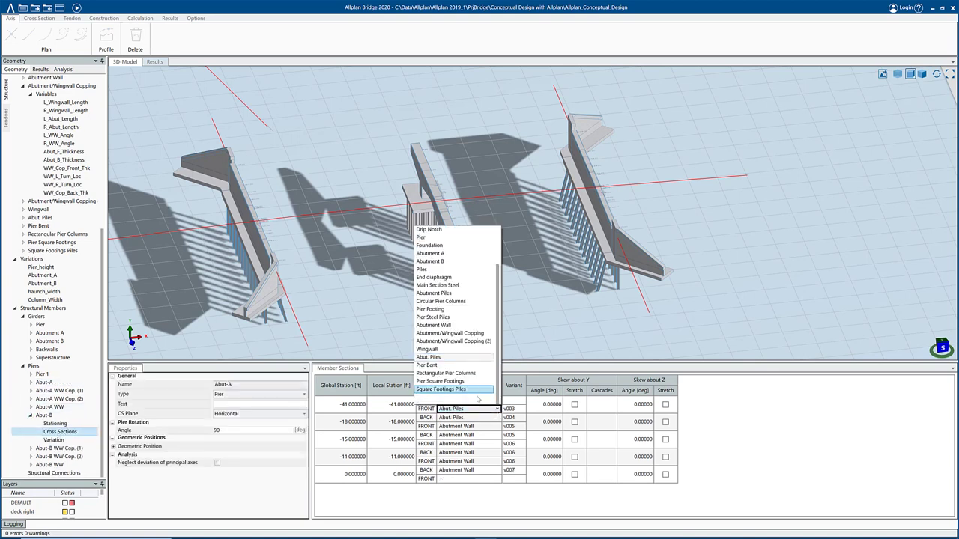
left_click(464, 400)
left_click(498, 419)
left_click(498, 418)
left_click(463, 406)
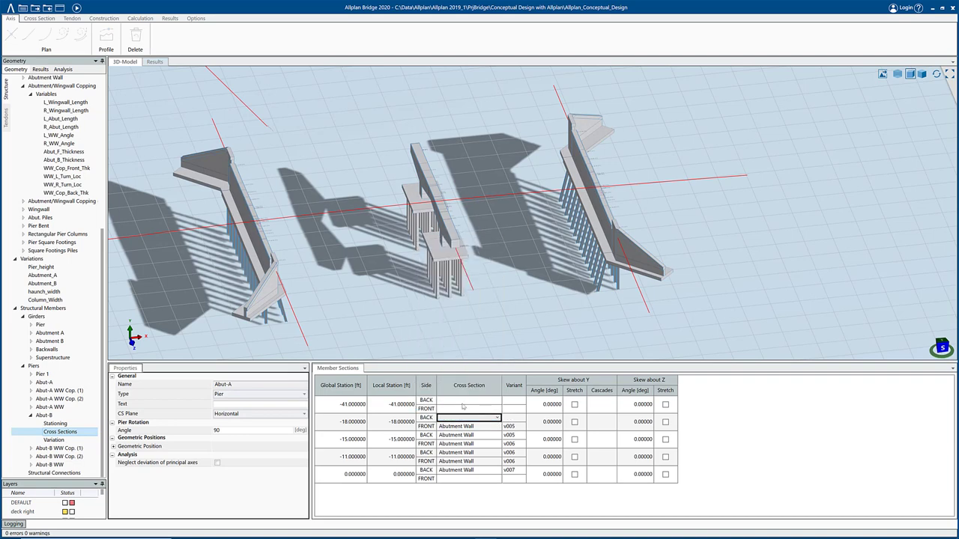
Step: Bring up Abut-B's variations and orbit to check the pile-free abutments
left_click(66, 443)
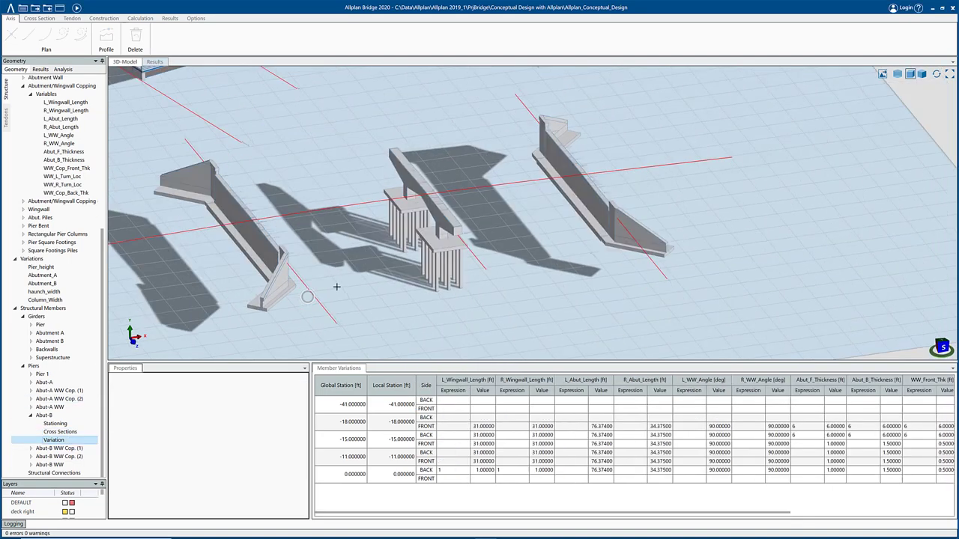
mouse_move(290, 277)
middle_mouse_down()
mouse_move(252, 278)
mouse_move(341, 286)
mouse_move(312, 246)
middle_mouse_up()
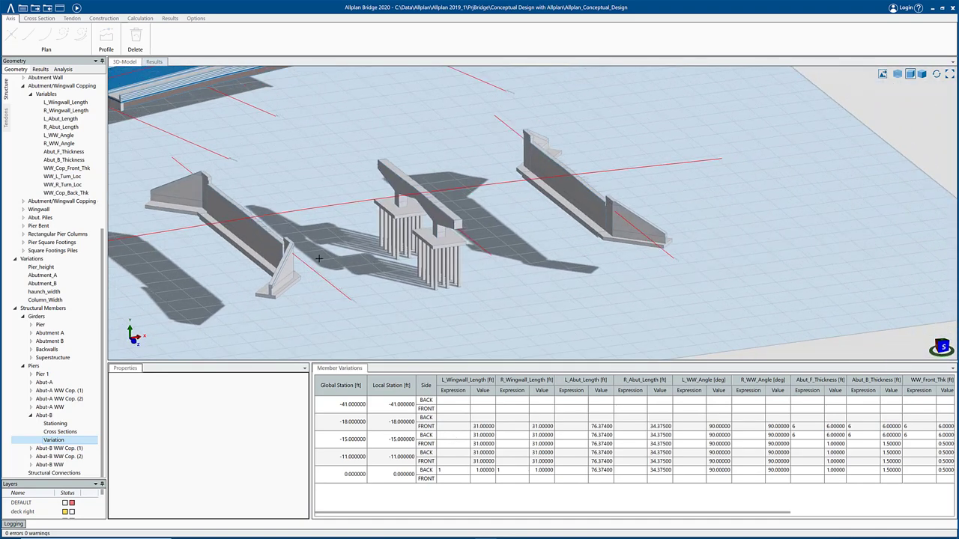
scroll(396, 282, "down", 3)
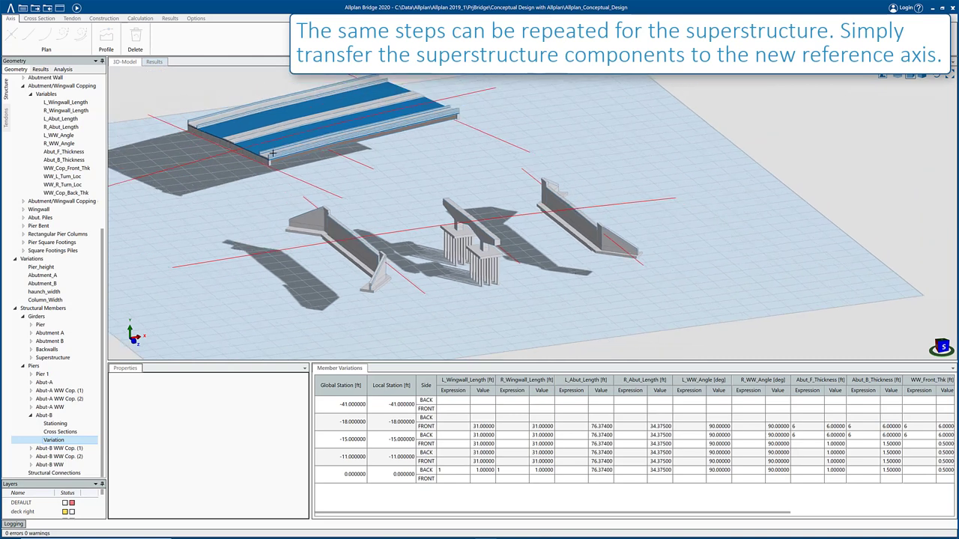
Step: Set the Superstructure girder's reference axis to Axis 1 and recalculate
scroll(180, 96, "up", 1)
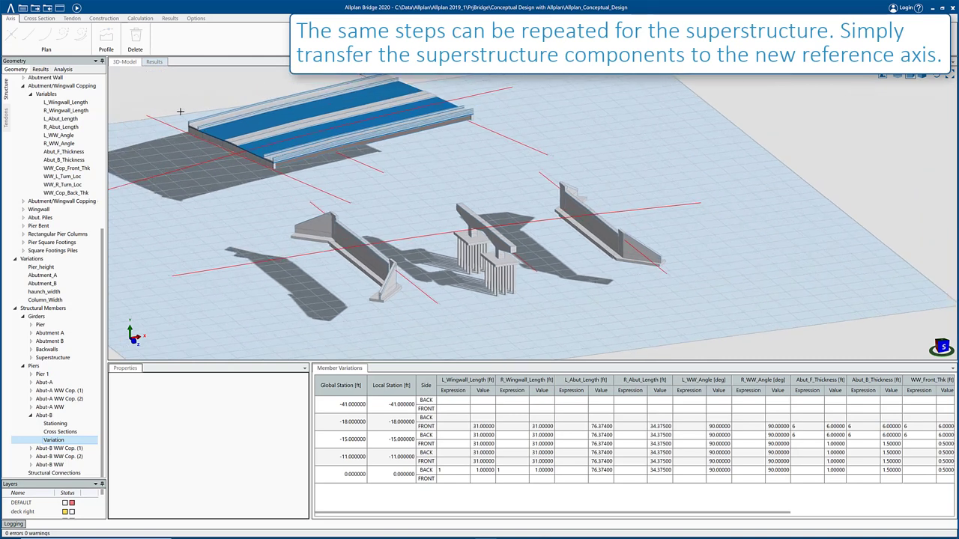
left_click(30, 415)
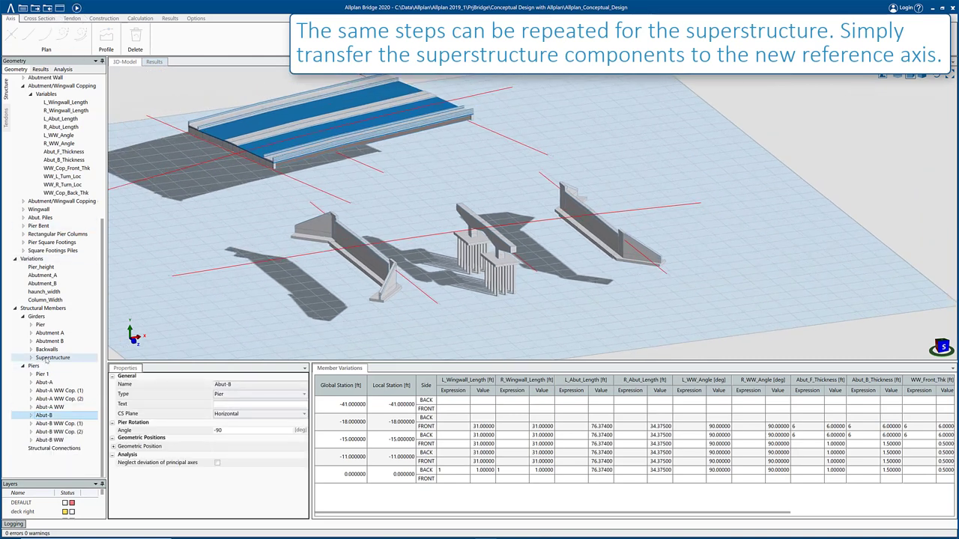
left_click(53, 357)
left_click(234, 433)
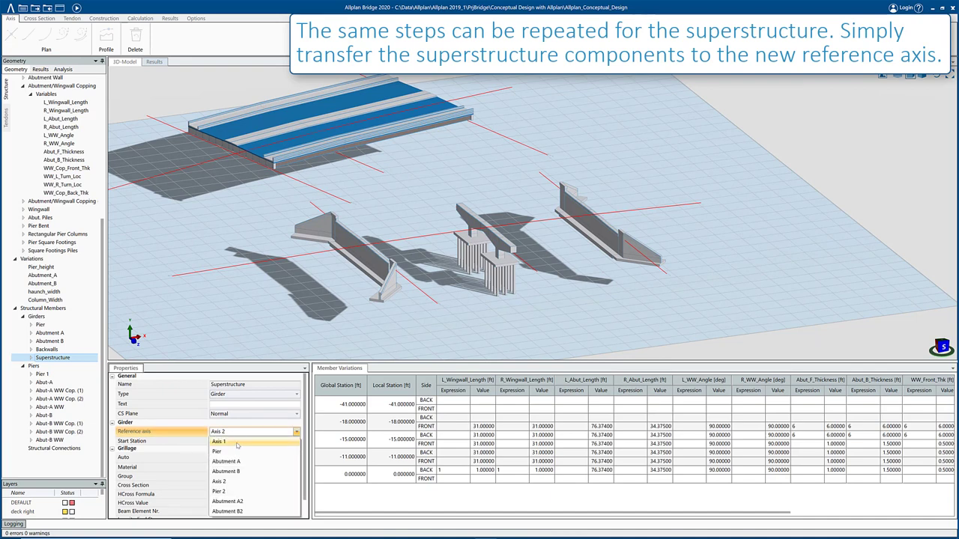
left_click(236, 443)
left_click(76, 9)
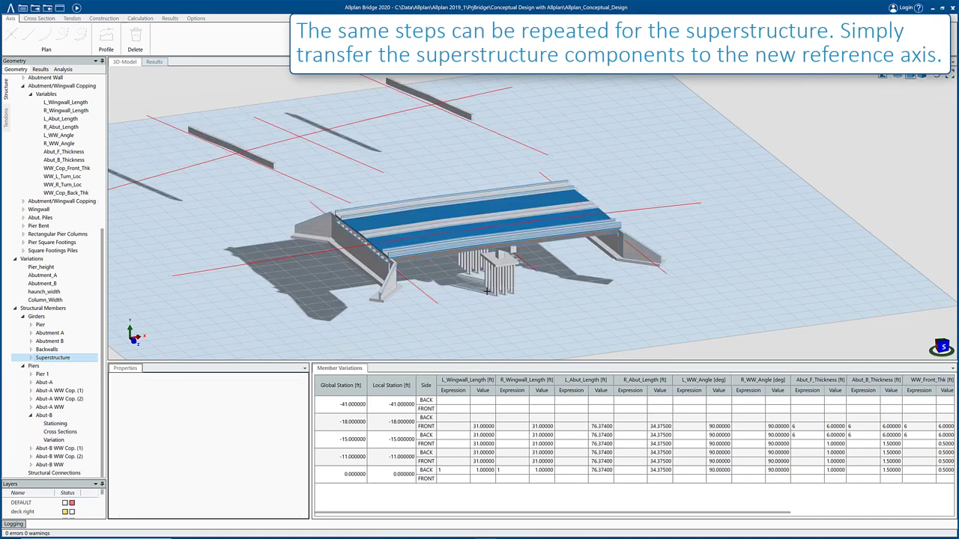
Step: Orbit to view the bridge side-on and bring up the Superstructure's cross-section assignments
scroll(487, 291, "up", 2)
mouse_move(324, 277)
middle_mouse_down("shift")
mouse_move(538, 266)
mouse_move(350, 236)
middle_mouse_up("shift")
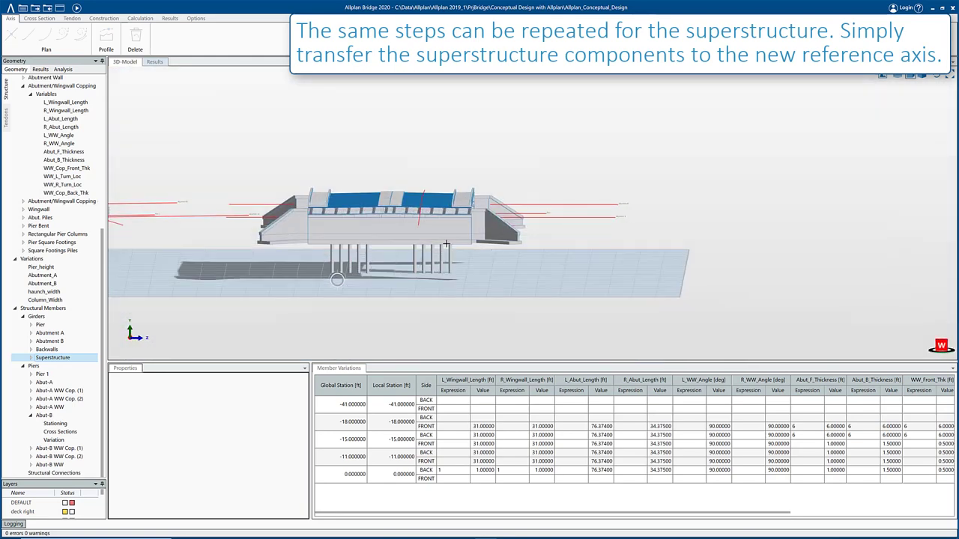
scroll(350, 236, "up", 2)
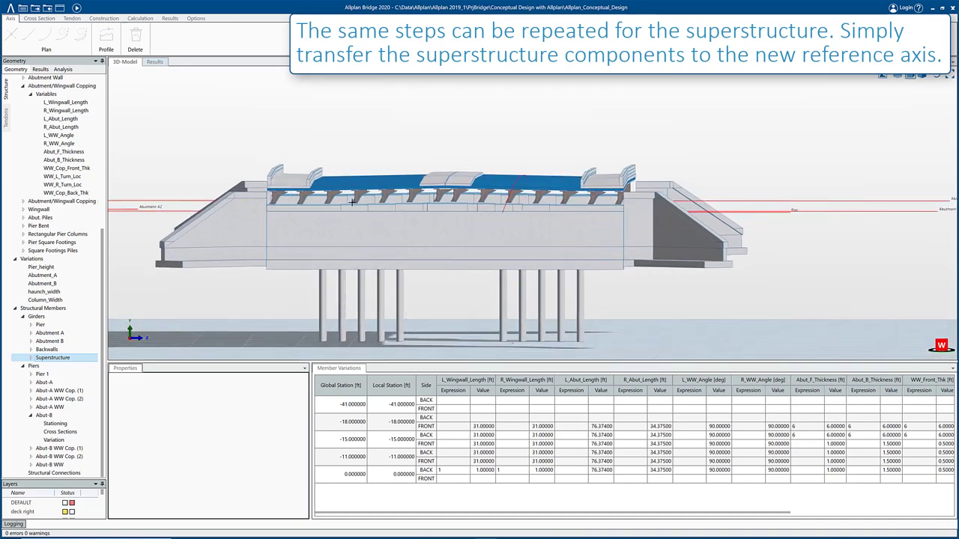
left_click(31, 357)
Step: Import the Main Section Concrete cross section from a TCL file into the library
left_click(53, 374)
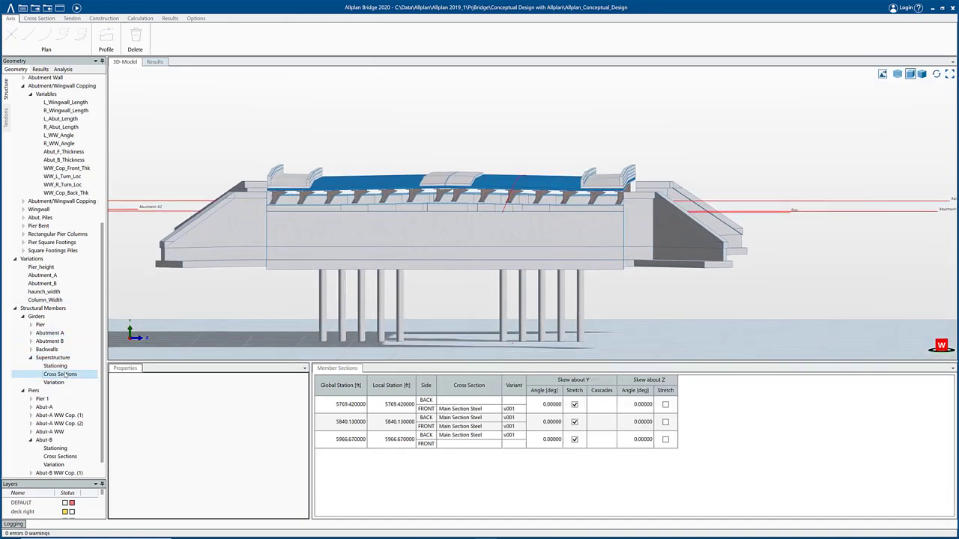
scroll(72, 176, "up", 6)
right_click(54, 170)
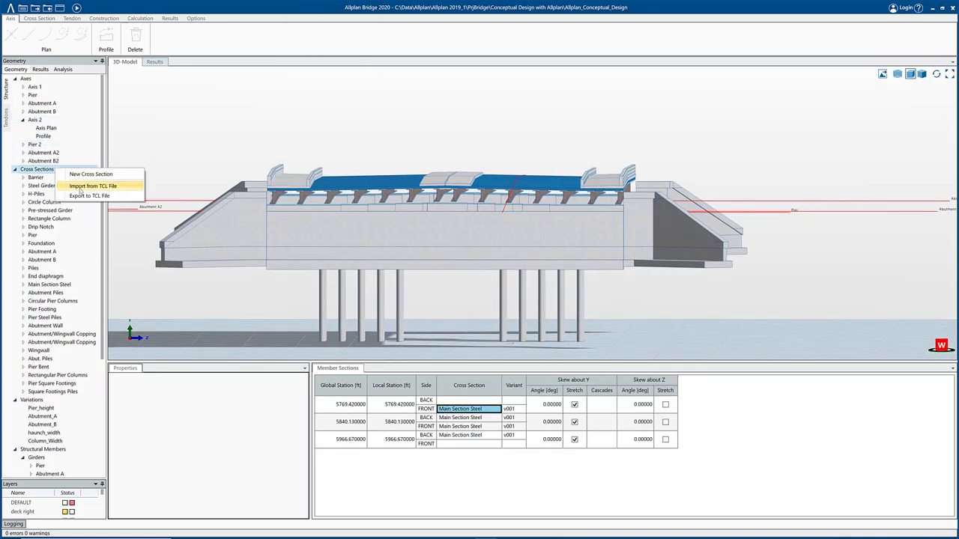
left_click(82, 188)
double_click(127, 144)
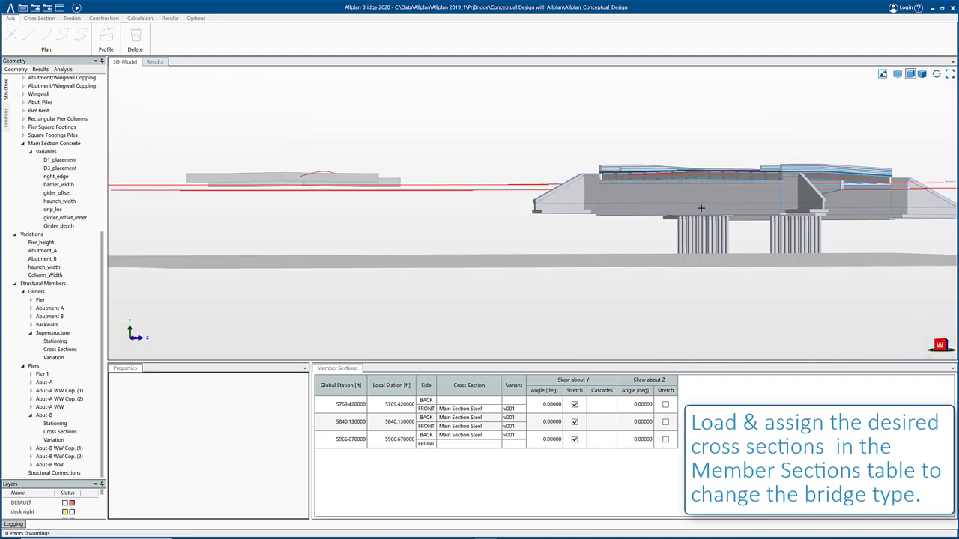
Step: Assign Main Section Concrete to every BACK/FRONT row of the member sections table
mouse_move(700, 208)
middle_mouse_down()
mouse_move(483, 211)
mouse_move(392, 240)
middle_mouse_up()
left_click(488, 412)
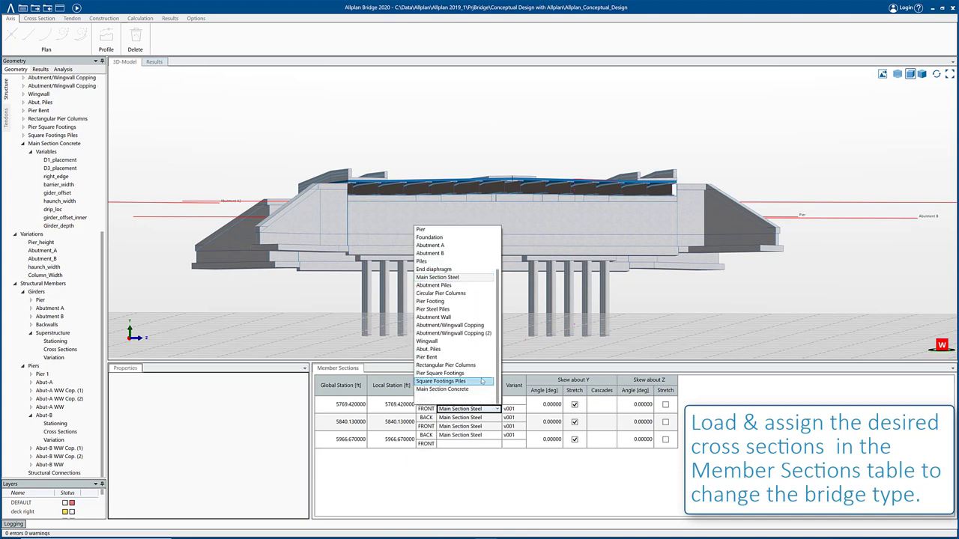
left_click(480, 389)
right_click(491, 413)
left_click(449, 421)
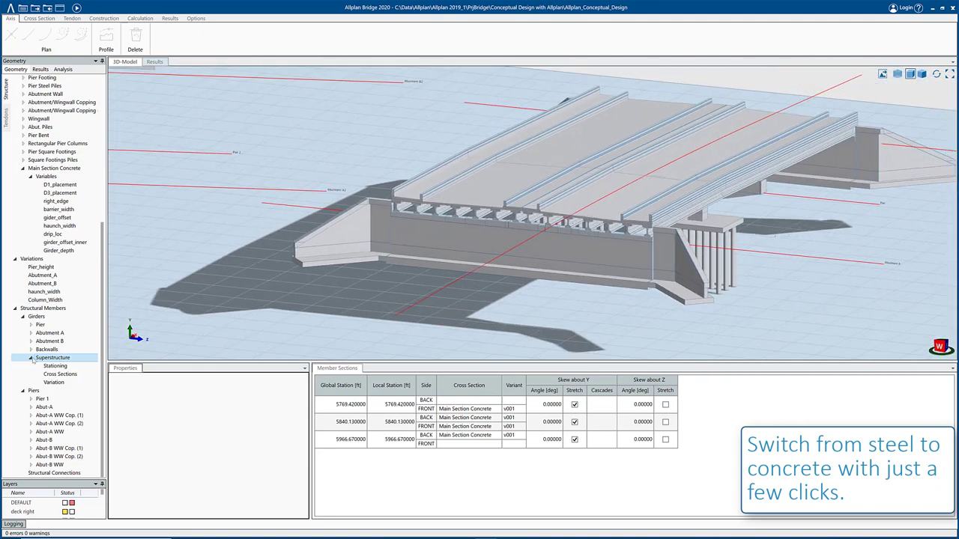
Step: Select Axis 2 to display its alignment properties and plan
left_click(32, 358)
left_click(46, 349)
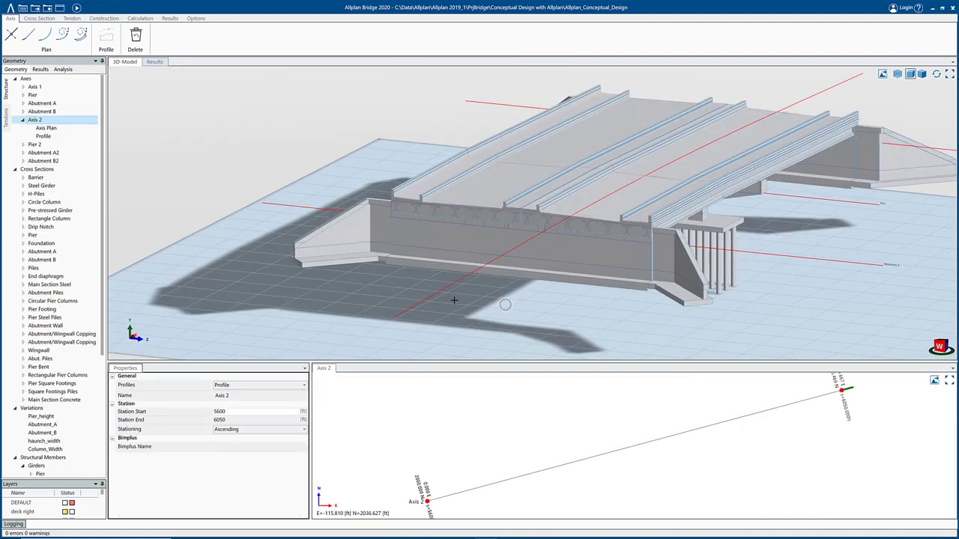
mouse_move(660, 315)
middle_mouse_down()
mouse_move(624, 326)
mouse_move(527, 303)
mouse_move(520, 280)
mouse_move(559, 263)
middle_mouse_up()
Step: Expand Structural Members > Girders > Superstructure to reveal its sub-entries
scroll(532, 209, "up", 2)
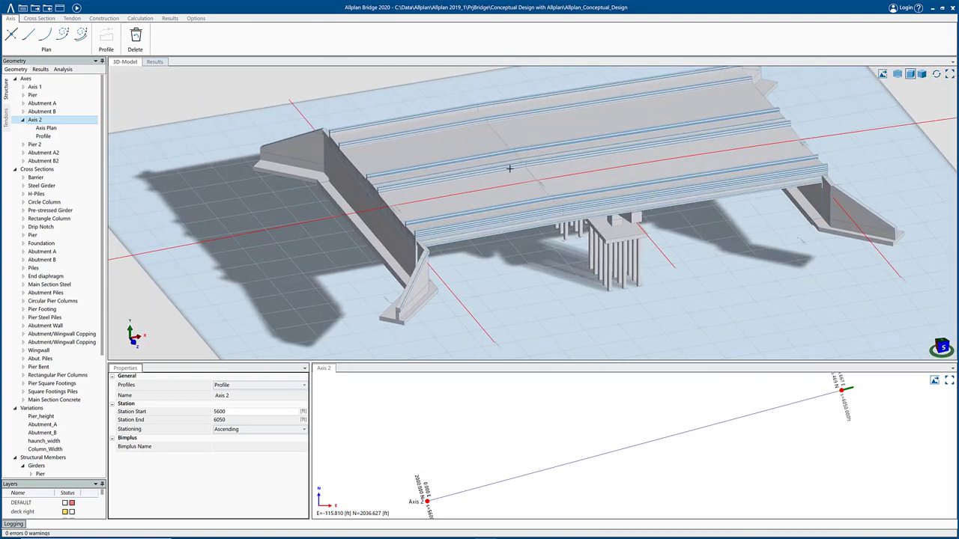
scroll(36, 459, "down", 4)
left_click(30, 411)
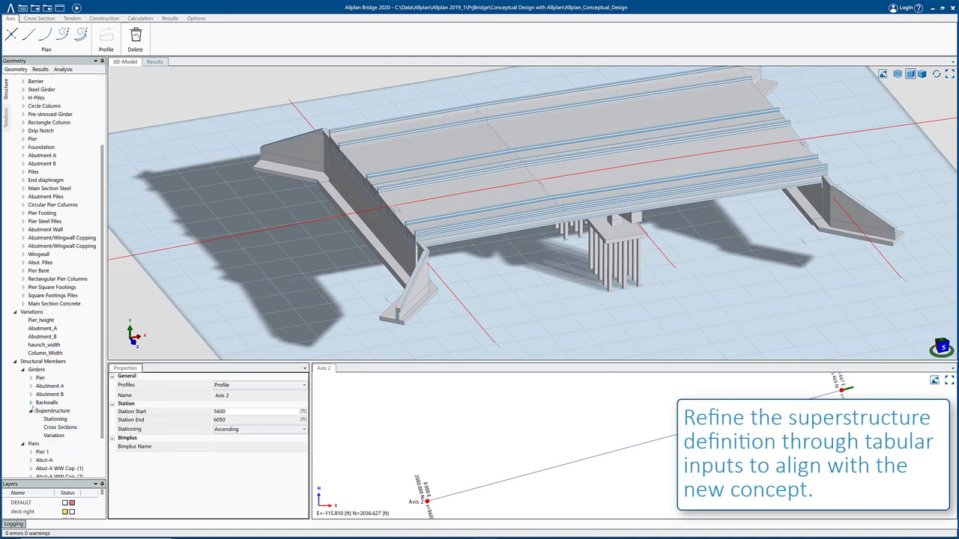
Step: Change the second superstructure member station's Input Station from 5840.13 to 5875 ft
left_click(55, 420)
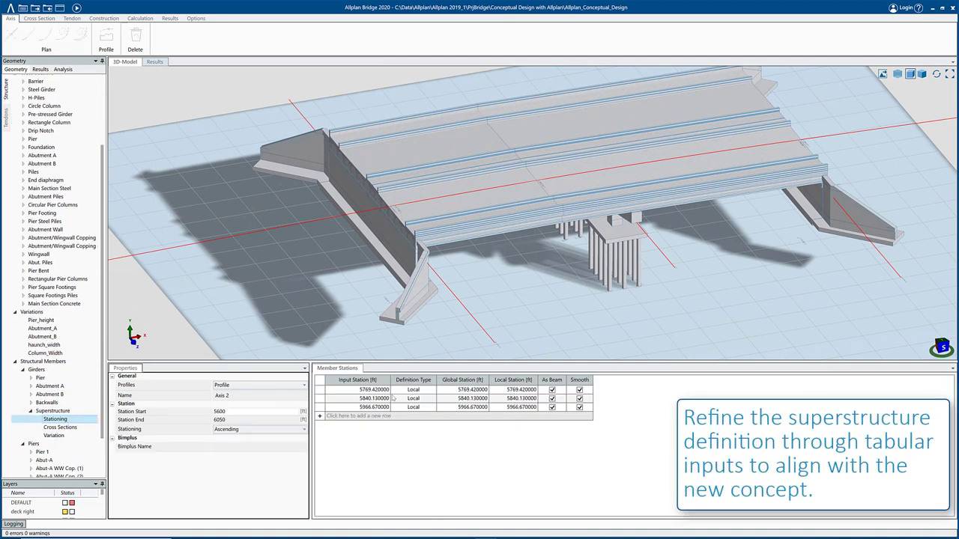
left_click(374, 398)
type("5875")
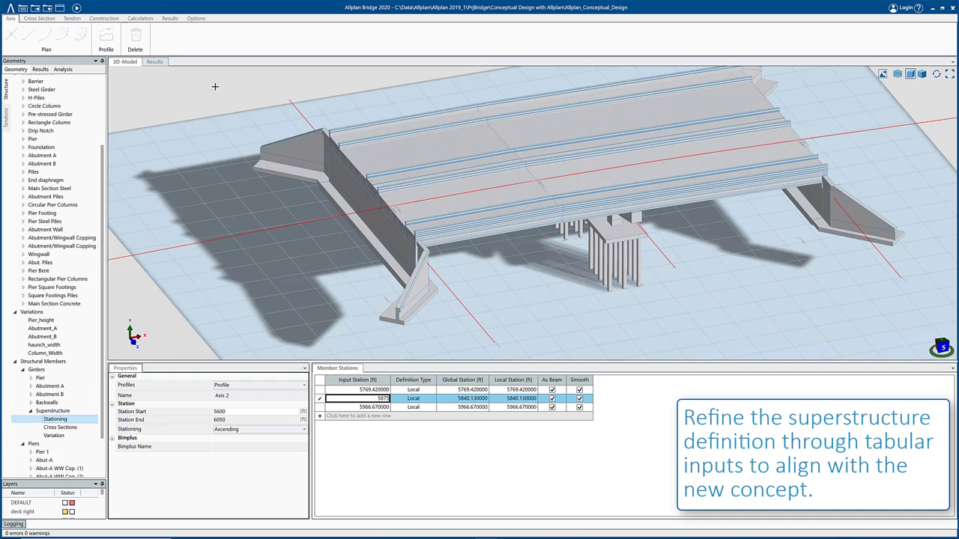
key("Return")
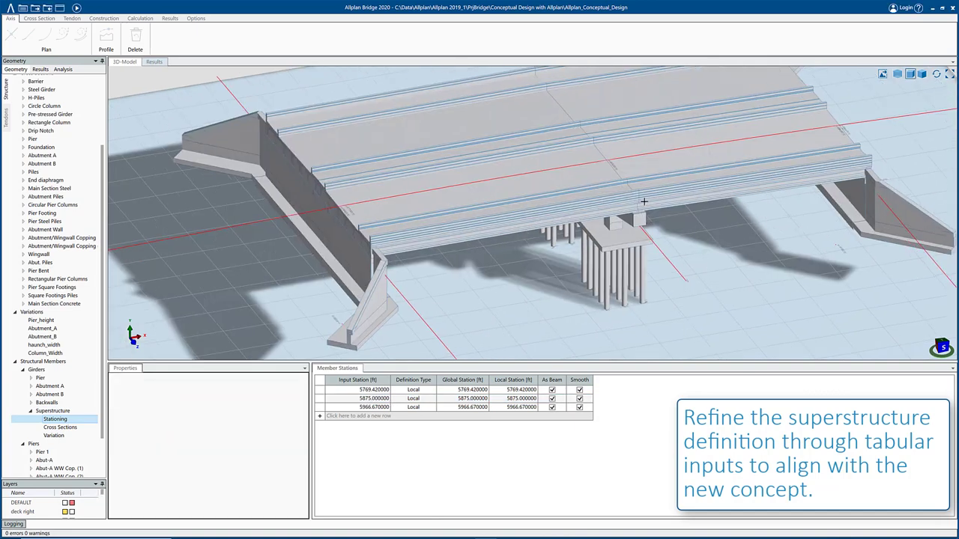
middle_click_drag(554, 219, 346, 159)
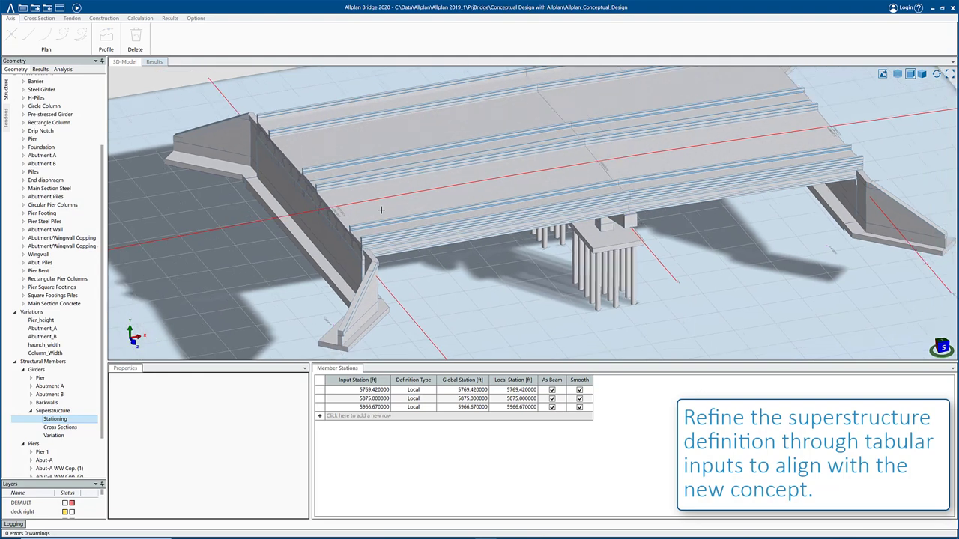
left_click(31, 411)
mouse_move(463, 283)
middle_mouse_down()
mouse_move(503, 254)
mouse_move(905, 333)
middle_mouse_up()
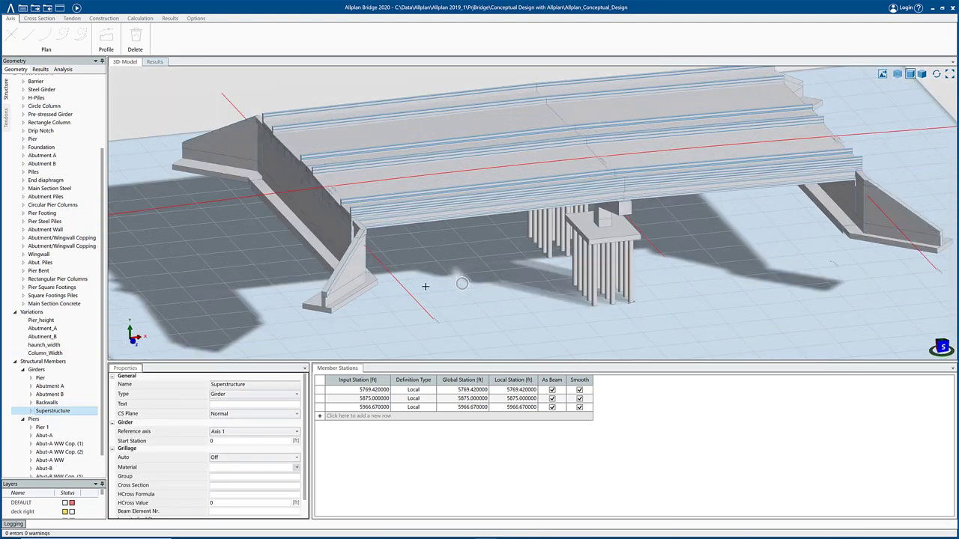
Step: Switch to a fitted Top view and open the Superstructure's member sections table
left_click(942, 347)
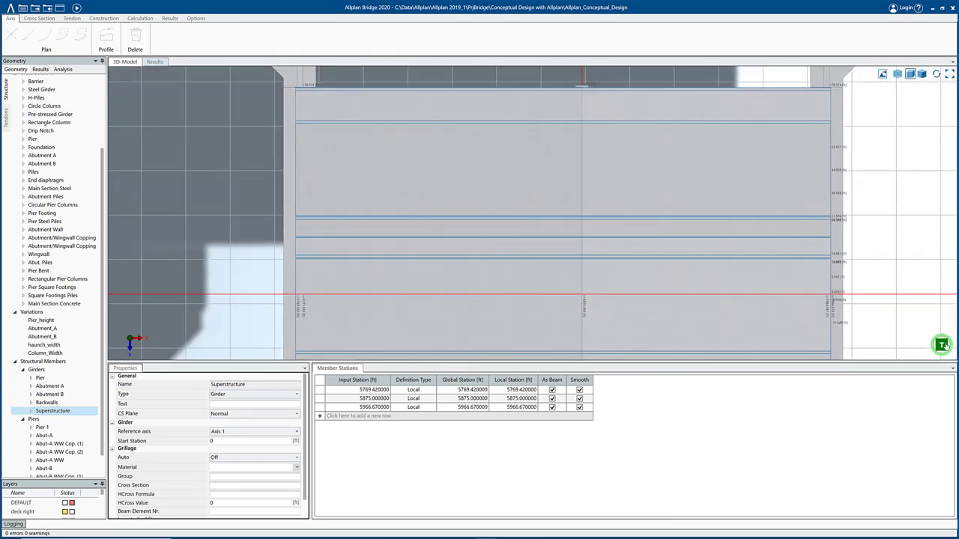
left_click(950, 73)
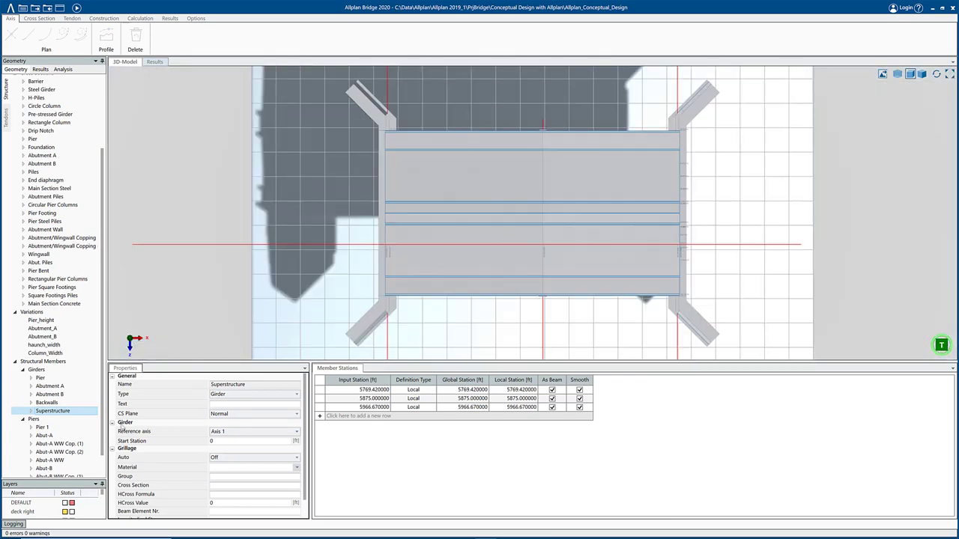
left_click(31, 411)
left_click(59, 427)
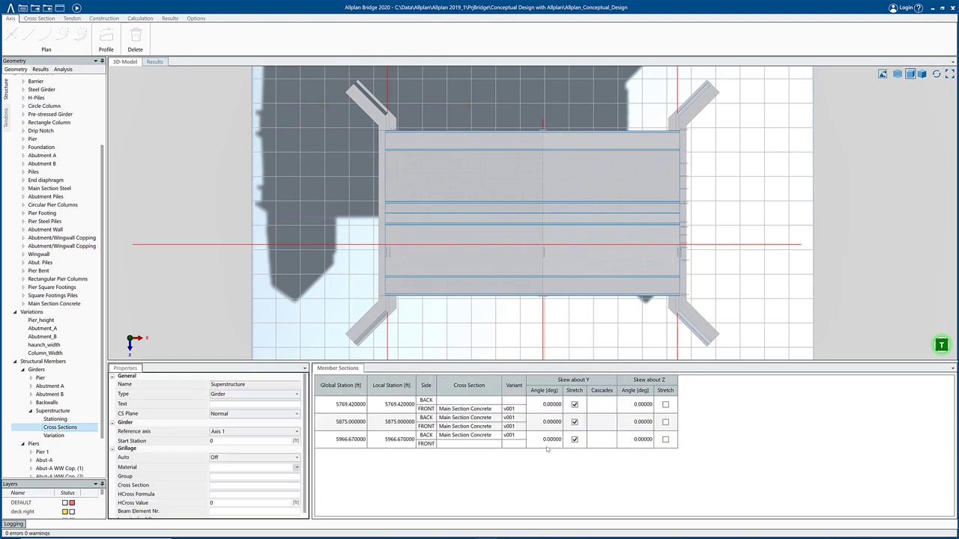
Step: Enter a 20° Skew about Y angle in the section rows and regenerate the model
left_click(550, 422)
type("20")
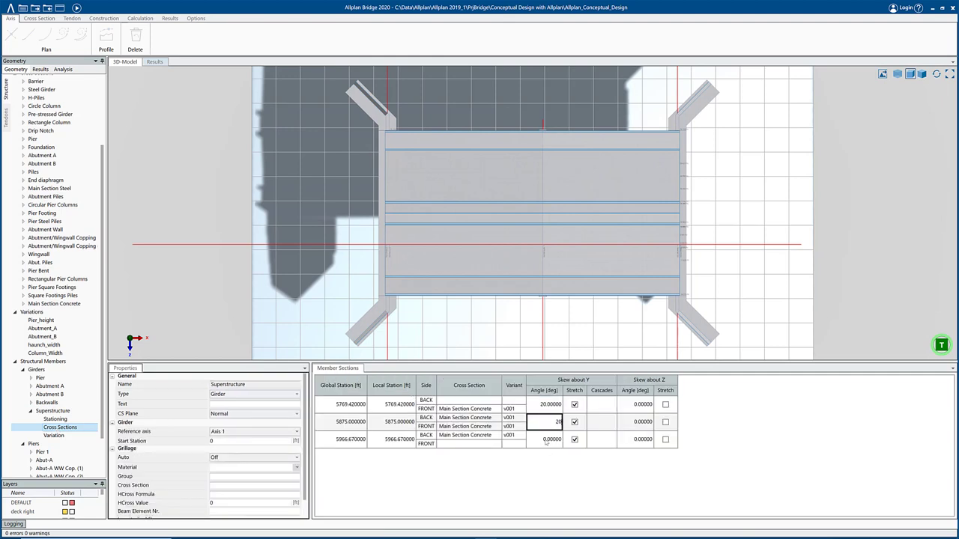
left_click(546, 441)
type("20")
left_click(554, 424)
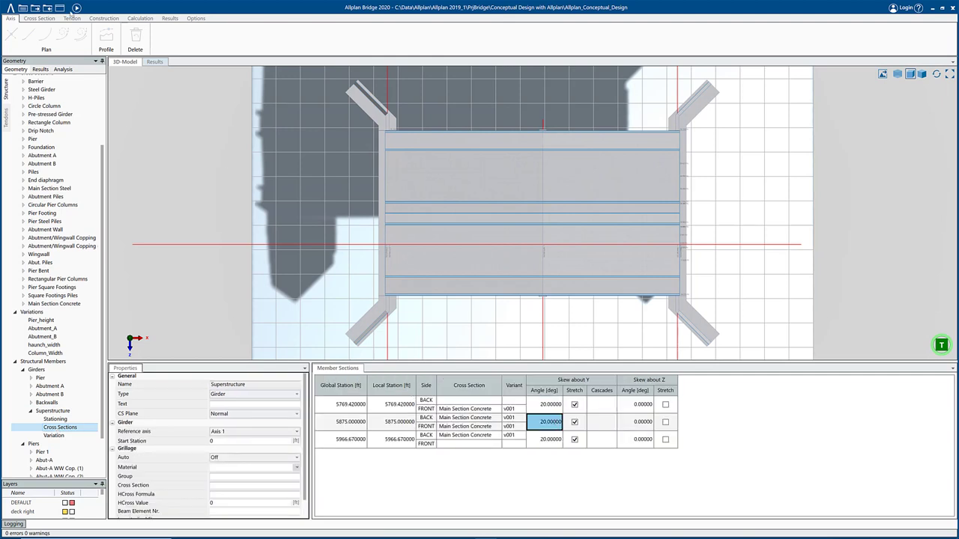
left_click(77, 8)
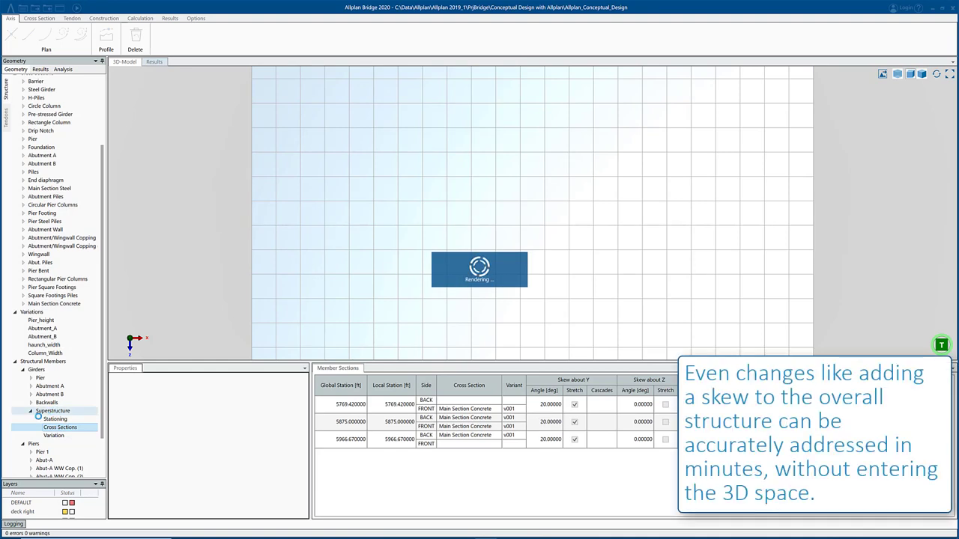
left_click(31, 412)
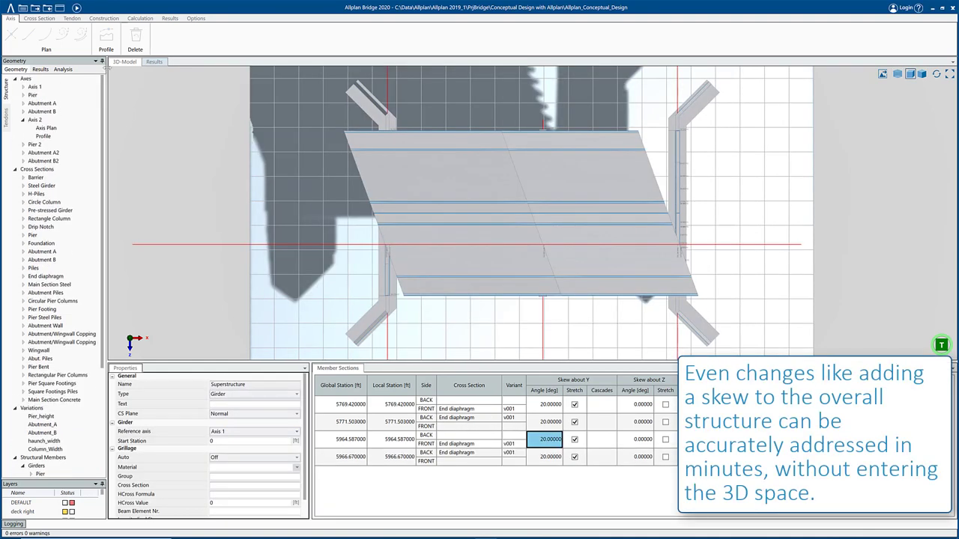
Step: Set a 20° plane angle on the Pier, Abutment A and Abutment B axes
left_click(23, 119)
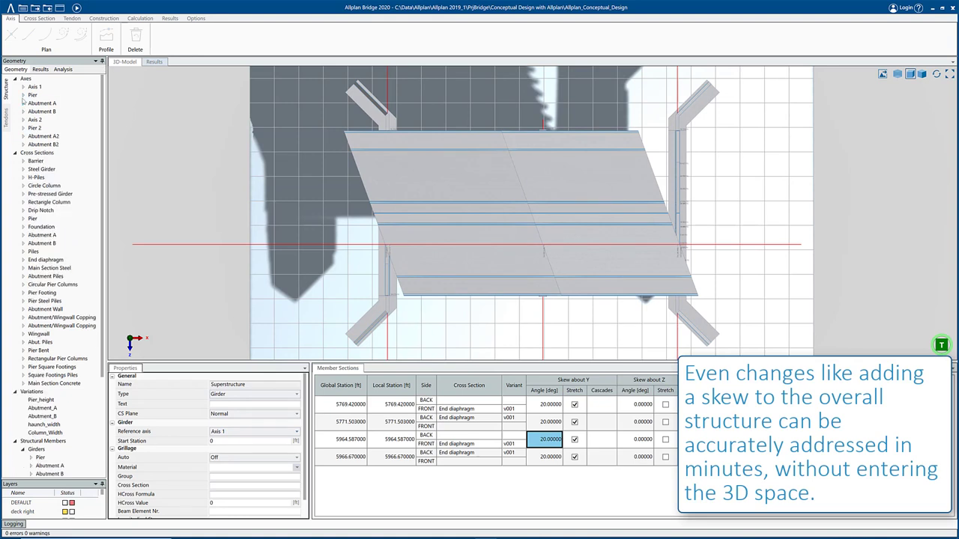
left_click(23, 95)
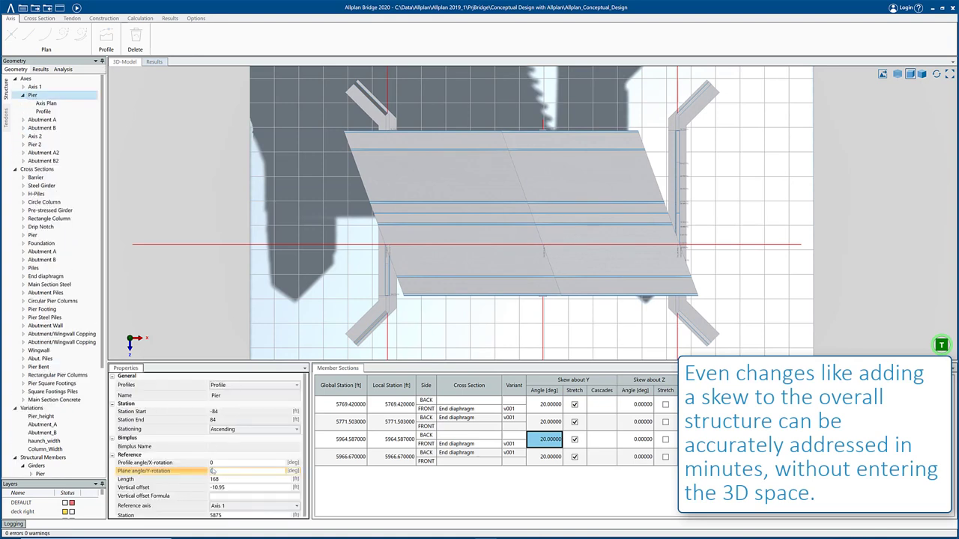
type("20")
left_click(48, 120)
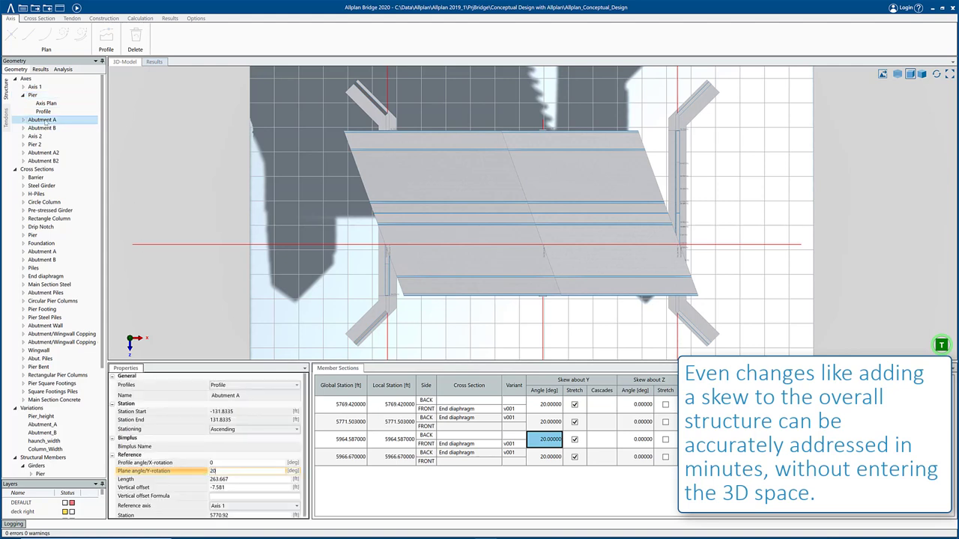
left_click(41, 128)
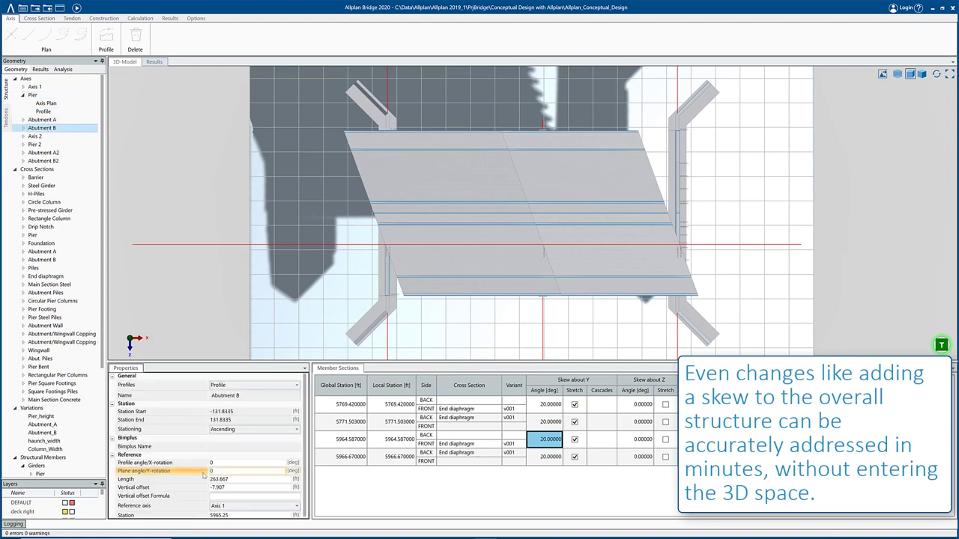
key("Return")
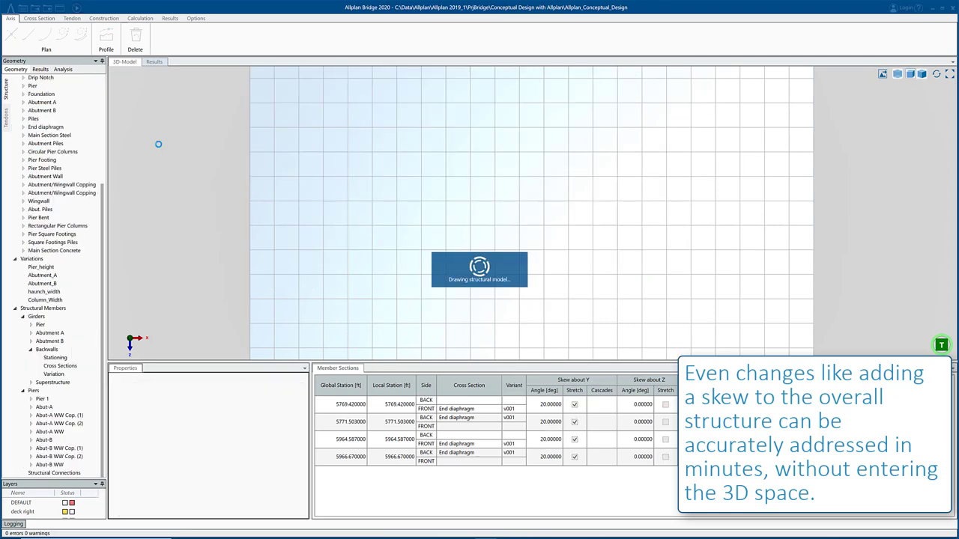
middle_click_drag(550, 308, 565, 331)
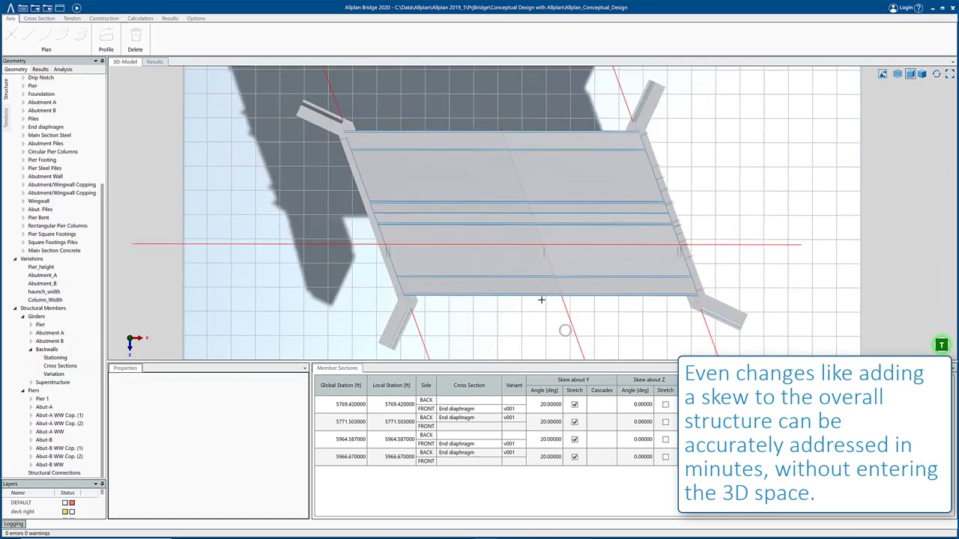
mouse_move(547, 267)
middle_mouse_down()
mouse_move(565, 243)
mouse_move(636, 243)
mouse_move(474, 246)
mouse_move(508, 242)
mouse_move(509, 231)
mouse_move(624, 255)
mouse_move(863, 81)
middle_mouse_up()
middle_click_drag(945, 75, 944, 82)
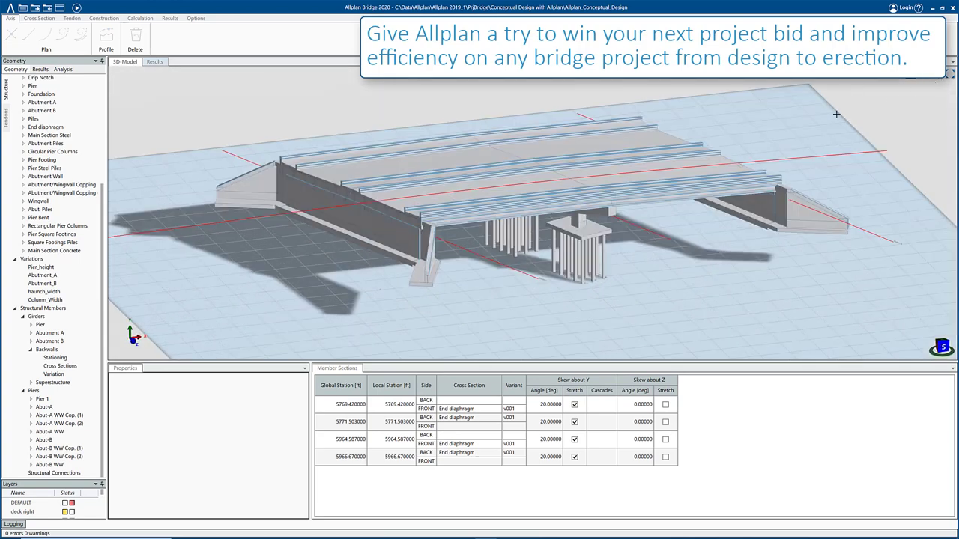
scroll(292, 125, "up", 1)
scroll(308, 132, "up", 1)
scroll(310, 132, "up", 1)
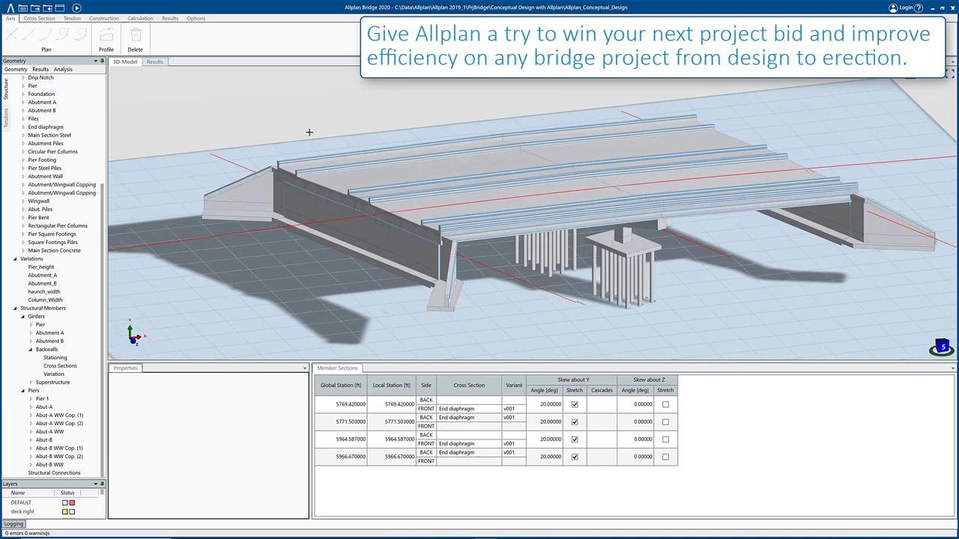
scroll(309, 132, "up", 1)
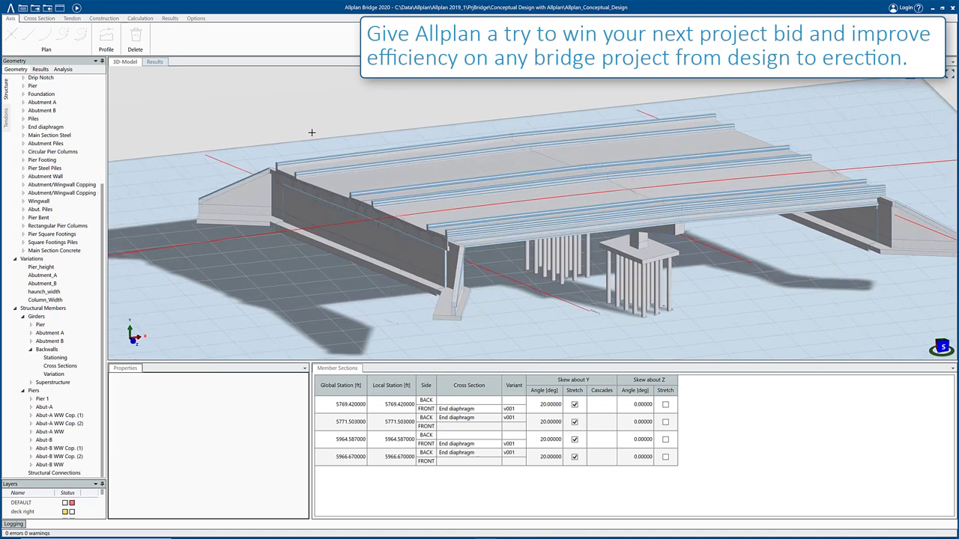